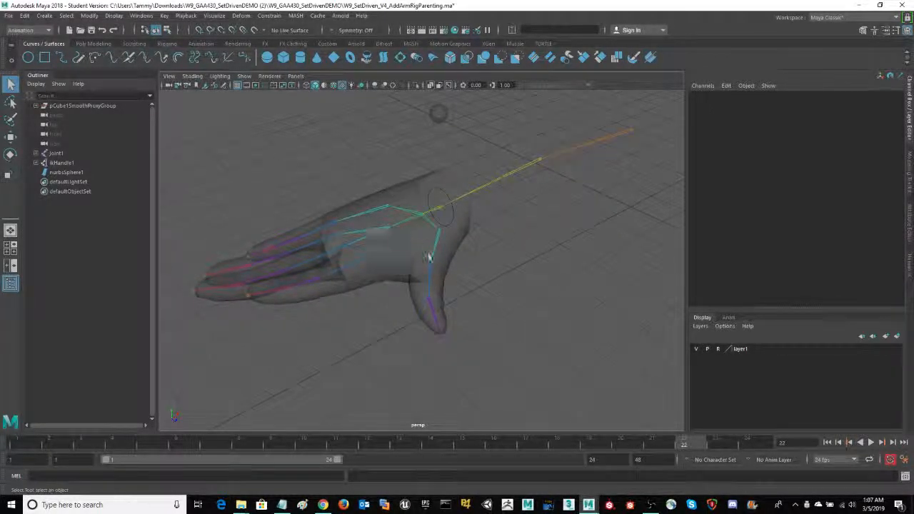
- Examine the hand's joint chains, the wrist control circle and the outer finger's joint from several angles
{"action": "left_click_drag", "start_coordinate": [485, 269], "coordinate": [541, 253], "text": "alt"}
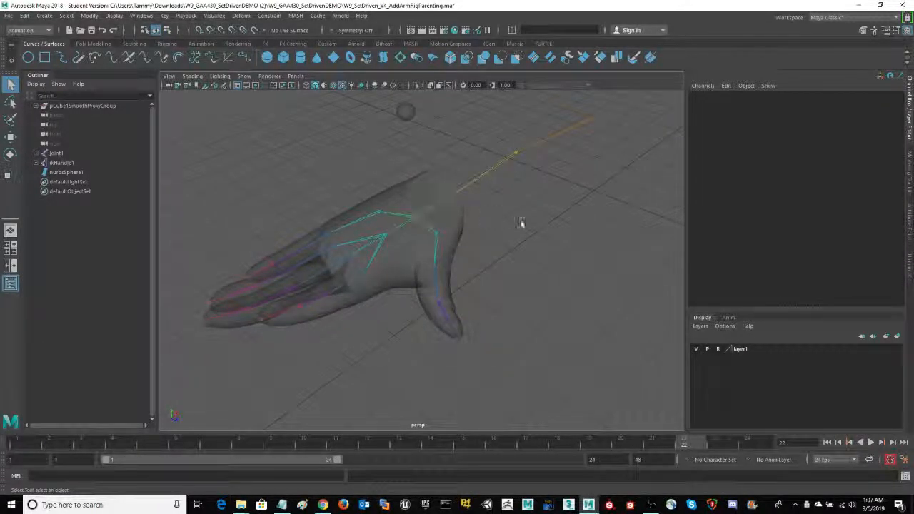
{"action": "left_click_drag", "start_coordinate": [521, 223], "coordinate": [461, 224], "text": "alt"}
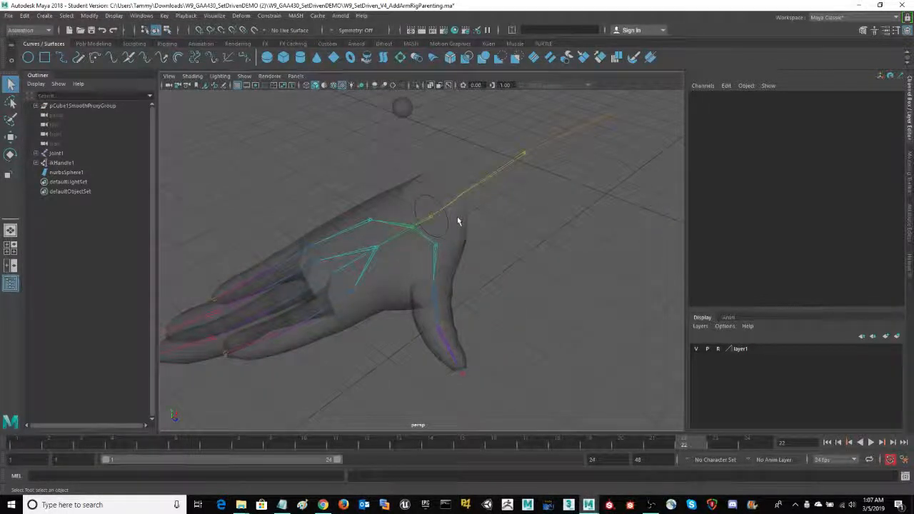
{"action": "left_click", "coordinate": [450, 222]}
{"action": "left_click_drag", "start_coordinate": [545, 269], "coordinate": [535, 293], "text": "alt"}
{"action": "left_click_drag", "start_coordinate": [497, 315], "coordinate": [632, 120], "text": "alt"}
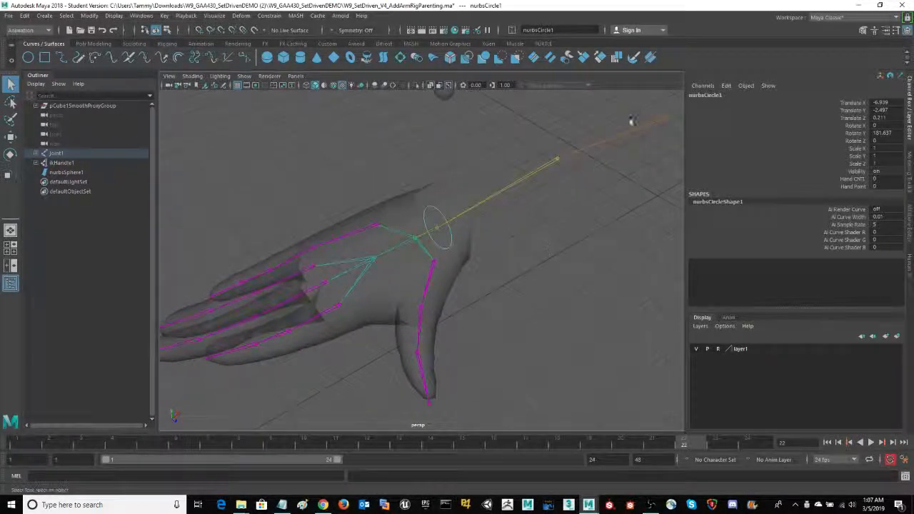
{"action": "left_click_drag", "start_coordinate": [498, 303], "coordinate": [394, 257], "text": "alt"}
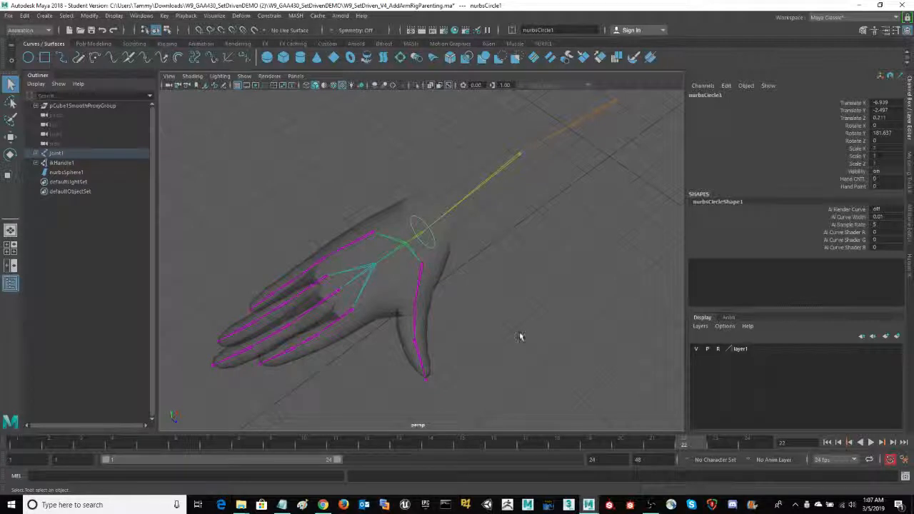
{"action": "left_click_drag", "start_coordinate": [520, 337], "coordinate": [526, 302], "text": "alt"}
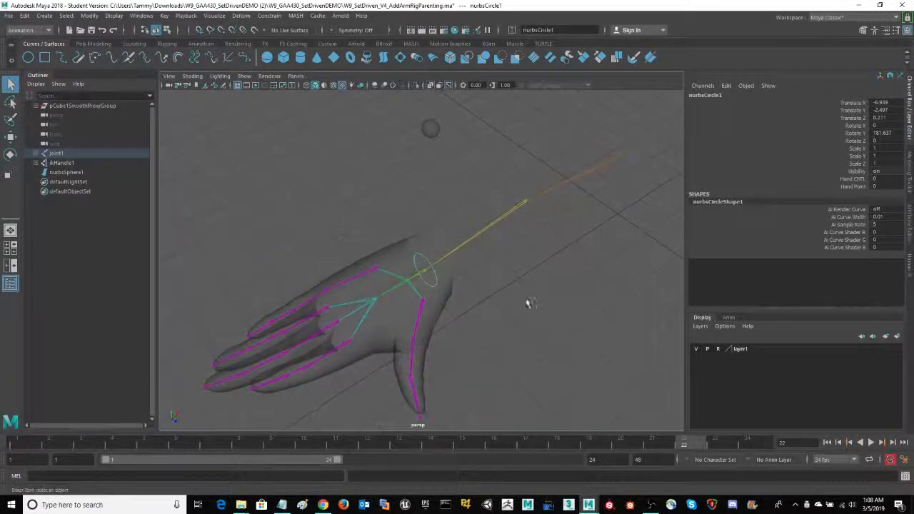
{"action": "left_click", "coordinate": [379, 274]}
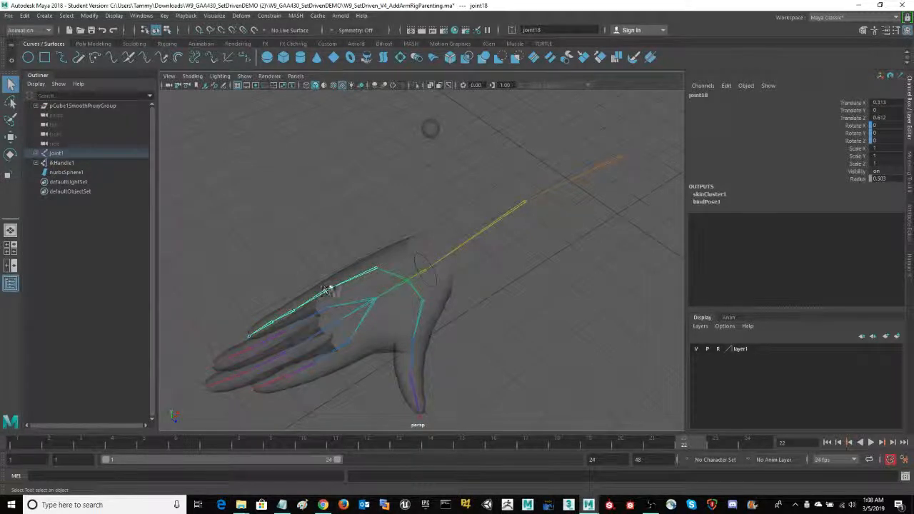
{"action": "left_click_drag", "start_coordinate": [517, 314], "coordinate": [511, 337], "text": "alt"}
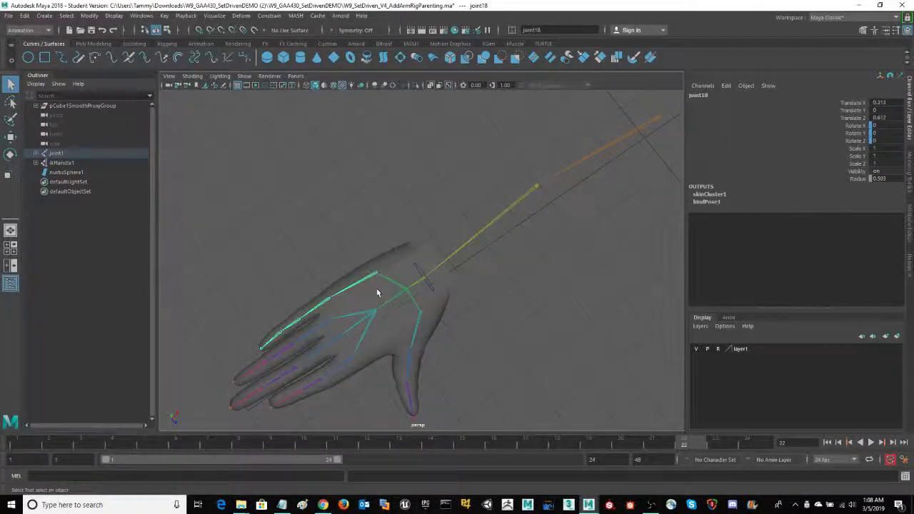
{"action": "left_click_drag", "start_coordinate": [532, 361], "coordinate": [496, 245], "text": "alt"}
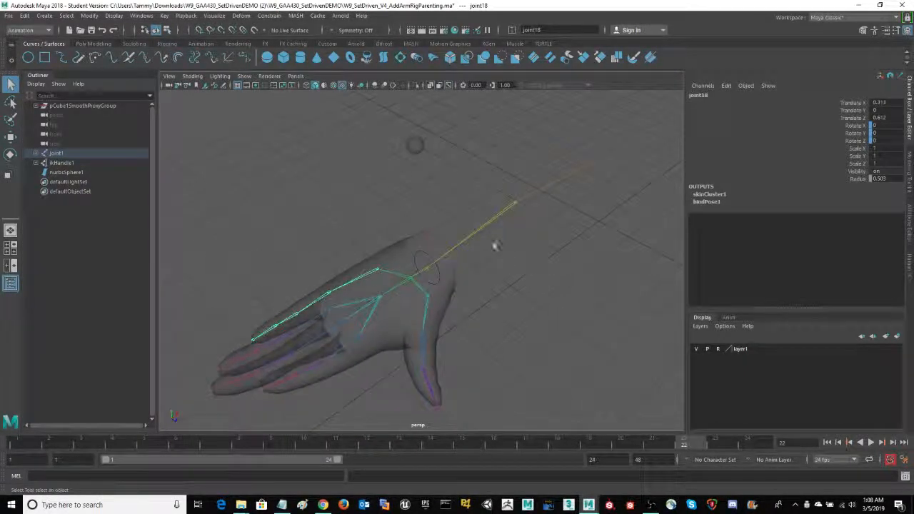
- Move the arm's IK handle to bend the elbow as a test, try the pole vector sphere, and undo the changes
{"action": "left_click_drag", "start_coordinate": [429, 214], "coordinate": [418, 234]}
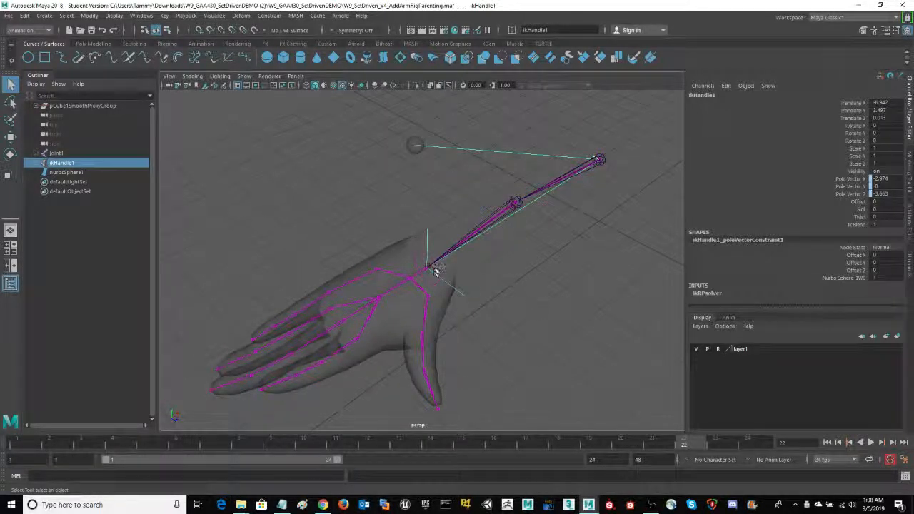
{"action": "key", "text": "e"}
{"action": "key", "text": "w"}
{"action": "left_click_drag", "start_coordinate": [433, 266], "coordinate": [451, 253]}
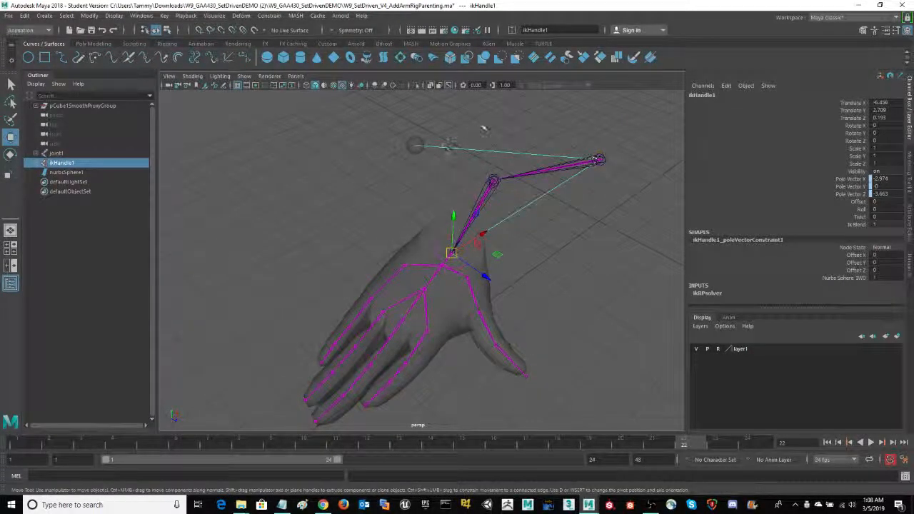
{"action": "middle_click_drag", "start_coordinate": [482, 127], "coordinate": [478, 156], "text": "alt"}
{"action": "left_click", "coordinate": [417, 168]}
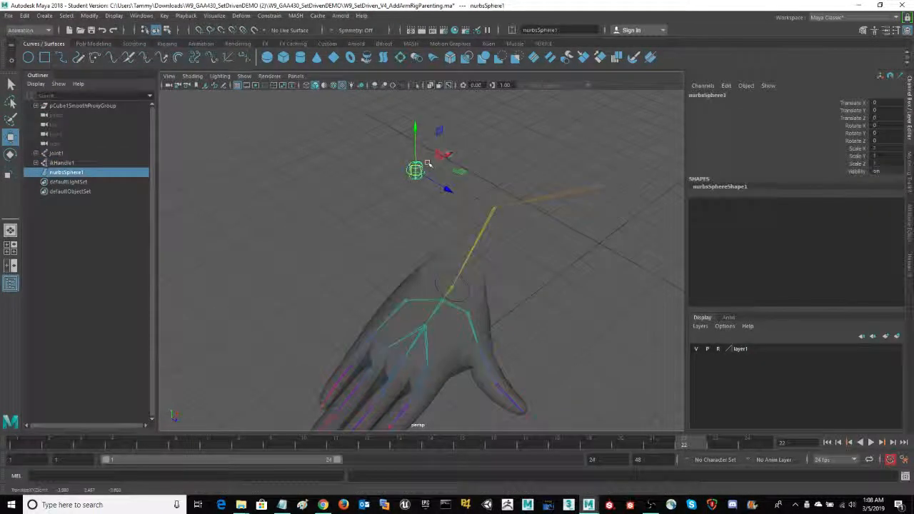
{"action": "left_click_drag", "start_coordinate": [416, 129], "coordinate": [430, 147]}
{"action": "key", "text": "ctrl+z"}
{"action": "key", "text": "ctrl+z"}
{"action": "key", "text": "ctrl+z"}
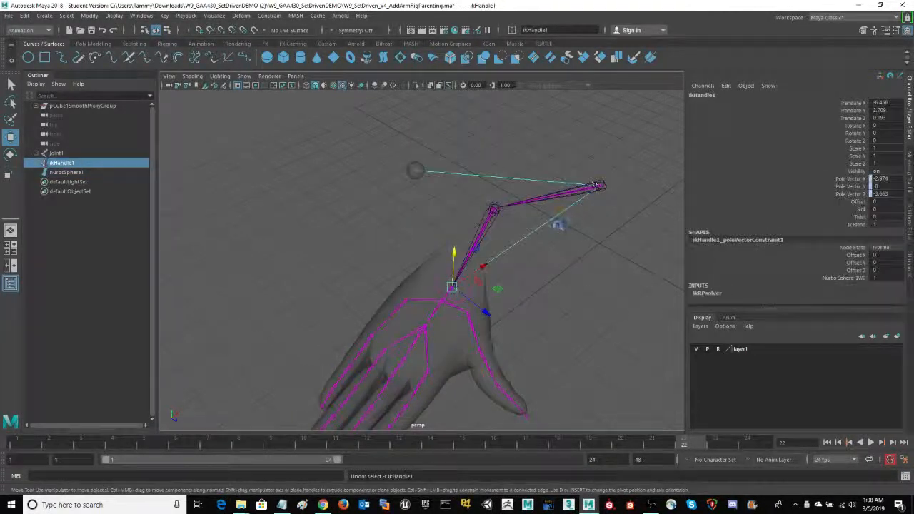
{"action": "key", "text": "ctrl+z"}
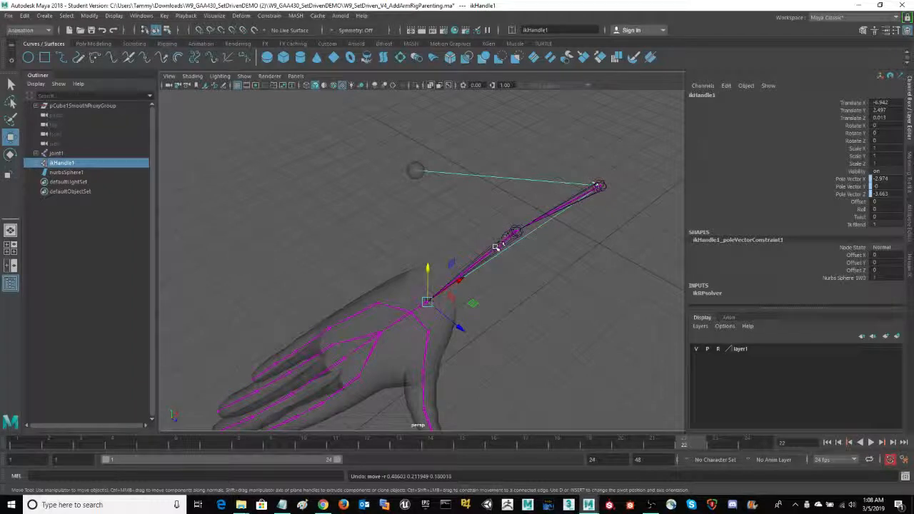
- Select the wrist control circle and raise its Hand CNTL attribute to about 46.7 to curl the fingers
{"action": "mouse_move", "coordinate": [551, 288]}
{"action": "left_mouse_down", "text": "alt"}
{"action": "mouse_move", "coordinate": [554, 245]}
{"action": "mouse_move", "coordinate": [555, 265]}
{"action": "mouse_move", "coordinate": [547, 266]}
{"action": "mouse_move", "coordinate": [556, 266]}
{"action": "mouse_move", "coordinate": [530, 266]}
{"action": "mouse_move", "coordinate": [561, 288]}
{"action": "mouse_move", "coordinate": [550, 287]}
{"action": "mouse_move", "coordinate": [557, 281]}
{"action": "left_mouse_up", "text": "alt"}
{"action": "left_click", "coordinate": [572, 279]}
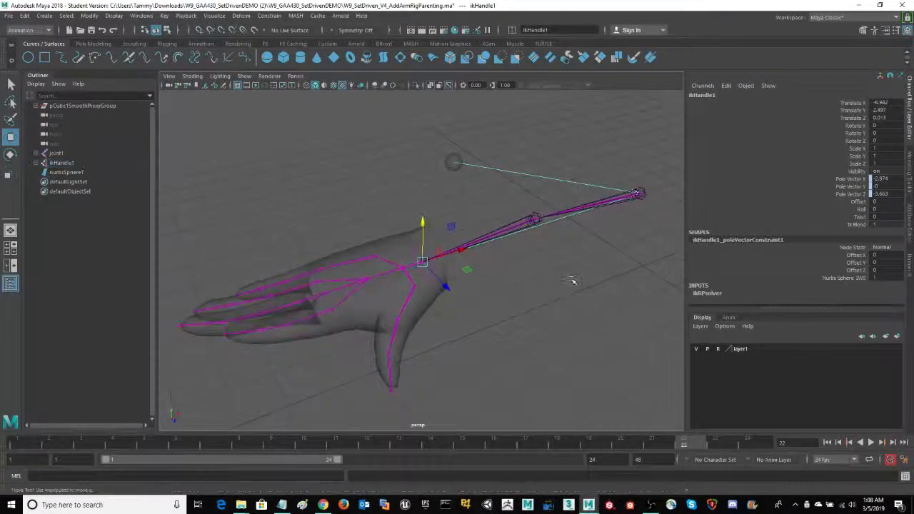
{"action": "left_click", "coordinate": [437, 270]}
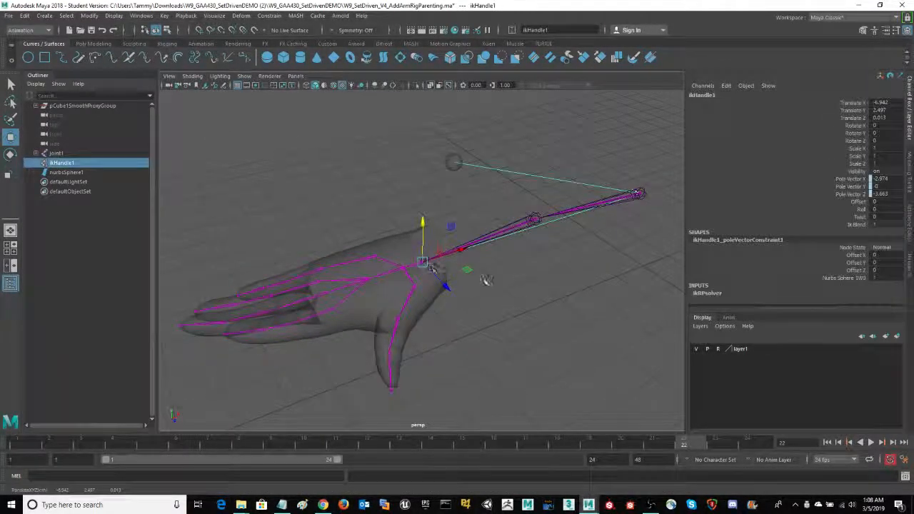
{"action": "left_click", "coordinate": [465, 313]}
{"action": "mouse_move", "coordinate": [472, 315]}
{"action": "left_mouse_down", "text": "alt"}
{"action": "mouse_move", "coordinate": [498, 308]}
{"action": "mouse_move", "coordinate": [480, 314]}
{"action": "left_mouse_up", "text": "alt"}
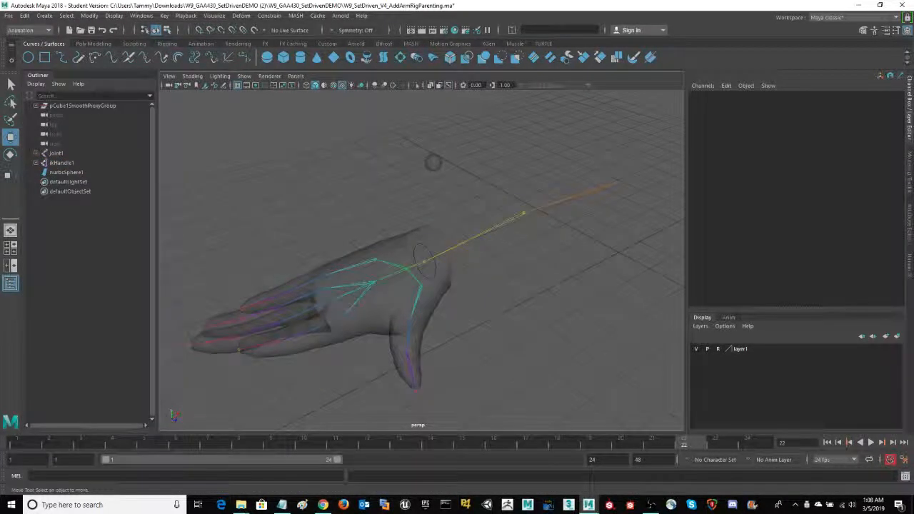
{"action": "left_click", "coordinate": [432, 279]}
{"action": "left_click_drag", "start_coordinate": [520, 310], "coordinate": [519, 312], "text": "alt"}
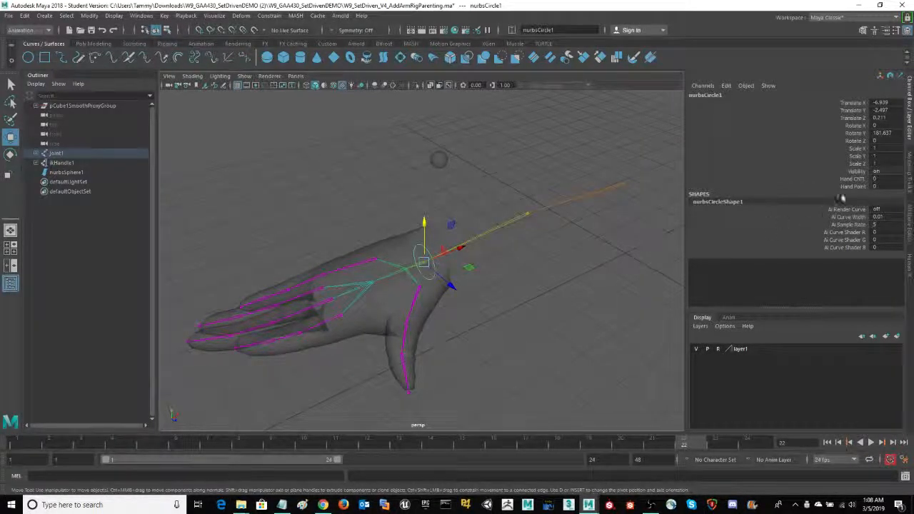
{"action": "left_click", "coordinate": [859, 180]}
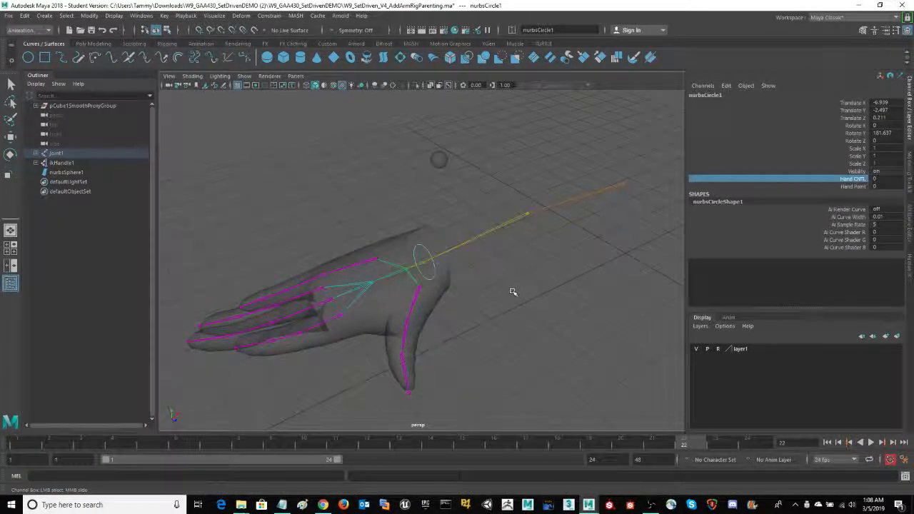
{"action": "mouse_move", "coordinate": [513, 292]}
{"action": "middle_mouse_down"}
{"action": "mouse_move", "coordinate": [664, 288]}
{"action": "mouse_move", "coordinate": [507, 288]}
{"action": "middle_mouse_up"}
{"action": "middle_click_drag", "start_coordinate": [291, 279], "coordinate": [379, 279]}
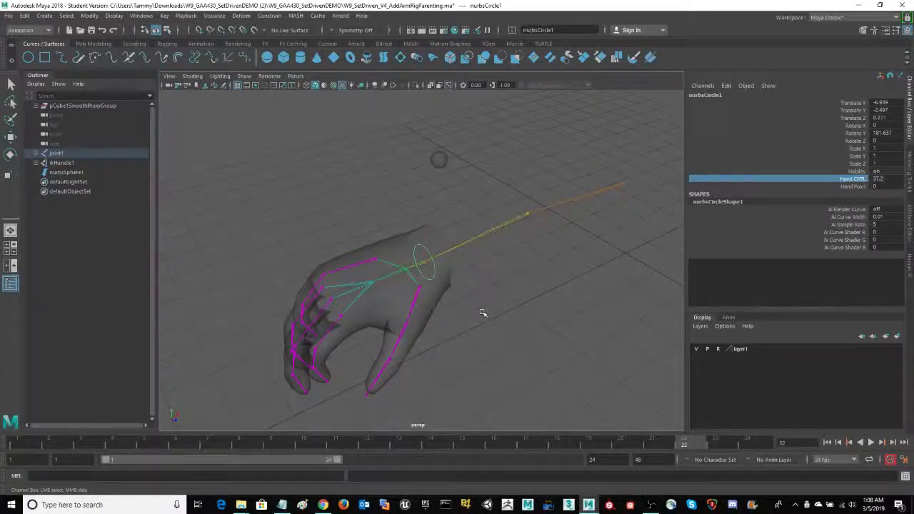
{"action": "middle_click_drag", "start_coordinate": [483, 313], "coordinate": [519, 327]}
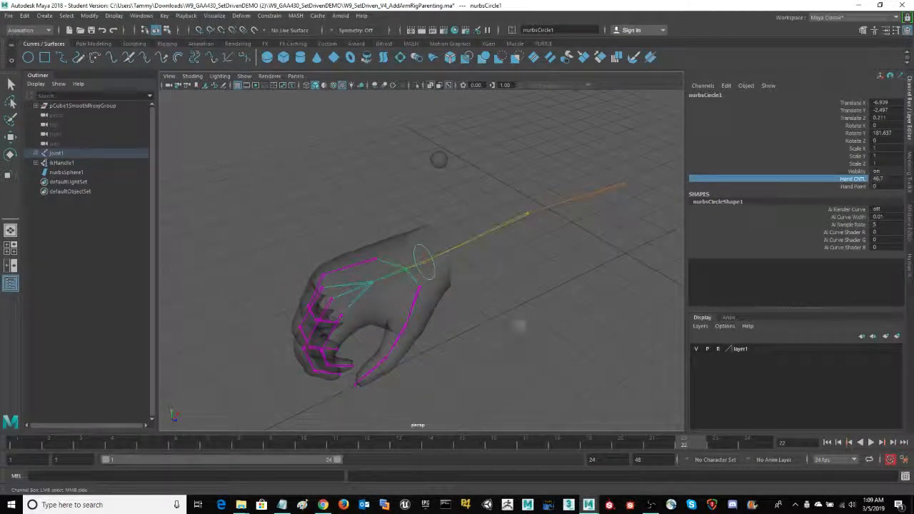
- Undo the last Hand CNTL change and reset the attribute to 0
{"action": "key", "text": "ctrl+z"}
{"action": "key", "text": "ctrl+z"}
{"action": "key", "text": "ctrl+z"}
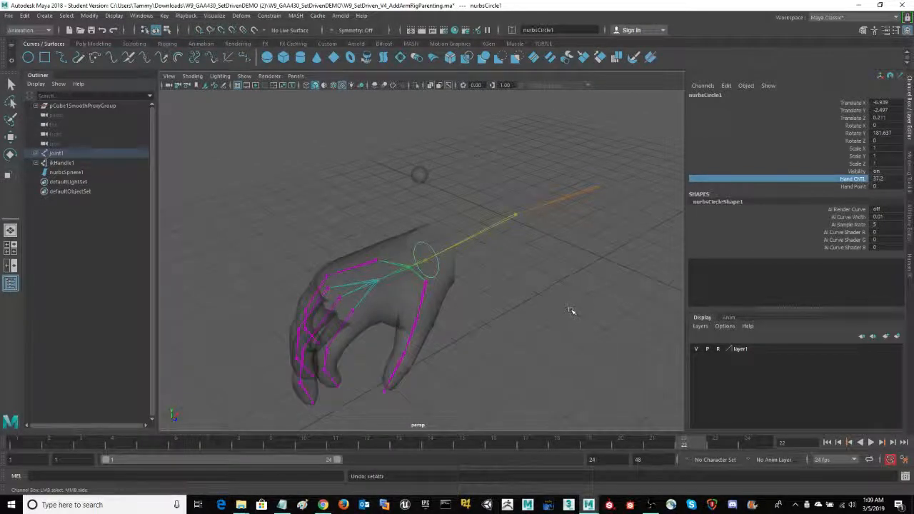
{"action": "left_click", "coordinate": [884, 180]}
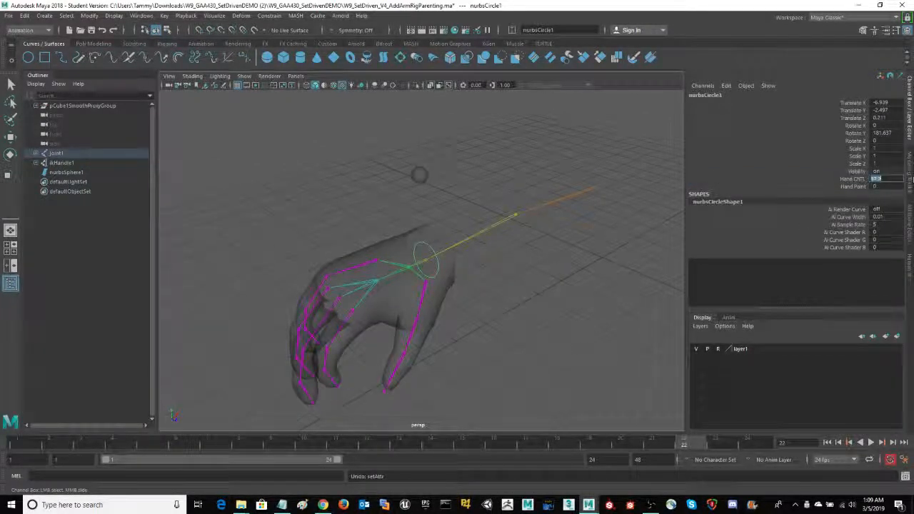
{"action": "type", "text": "0"}
{"action": "key", "text": "Return"}
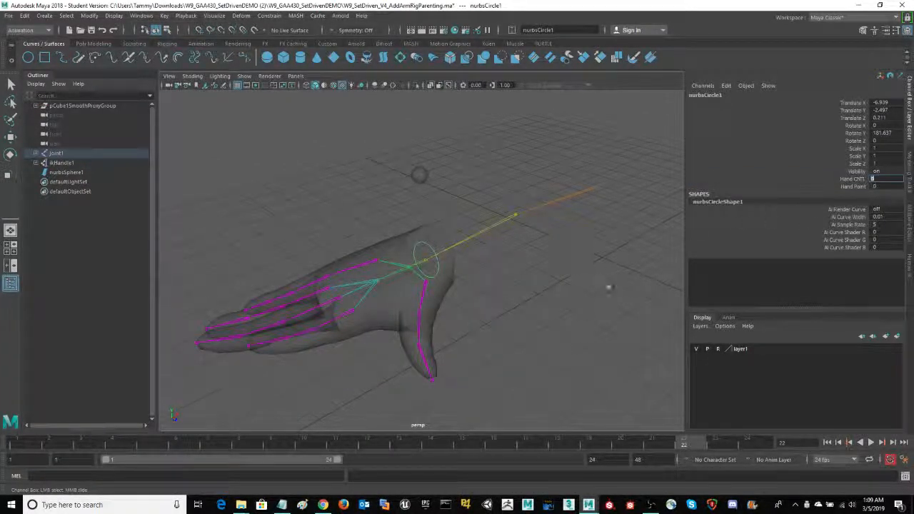
- Test the finger range by lowering Hand CNTL to about -10 and raising it to 90, viewing the closed fist from the side
{"action": "left_click_drag", "start_coordinate": [607, 286], "coordinate": [596, 265], "text": "alt"}
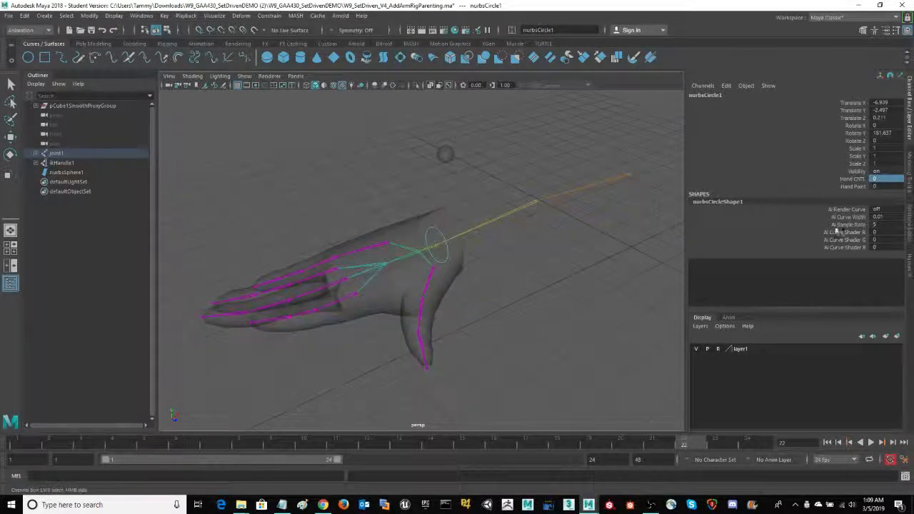
{"action": "middle_click_drag", "start_coordinate": [642, 290], "coordinate": [547, 290]}
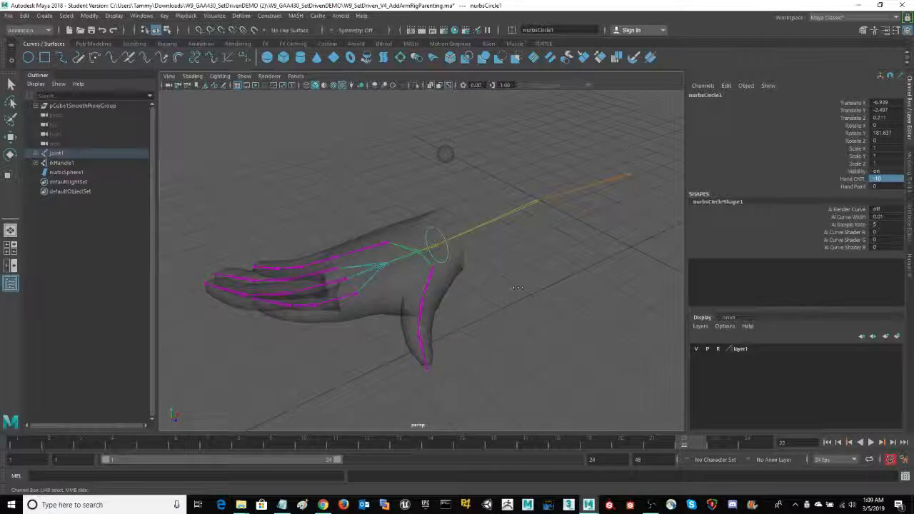
{"action": "left_click_drag", "start_coordinate": [582, 297], "coordinate": [571, 282], "text": "alt"}
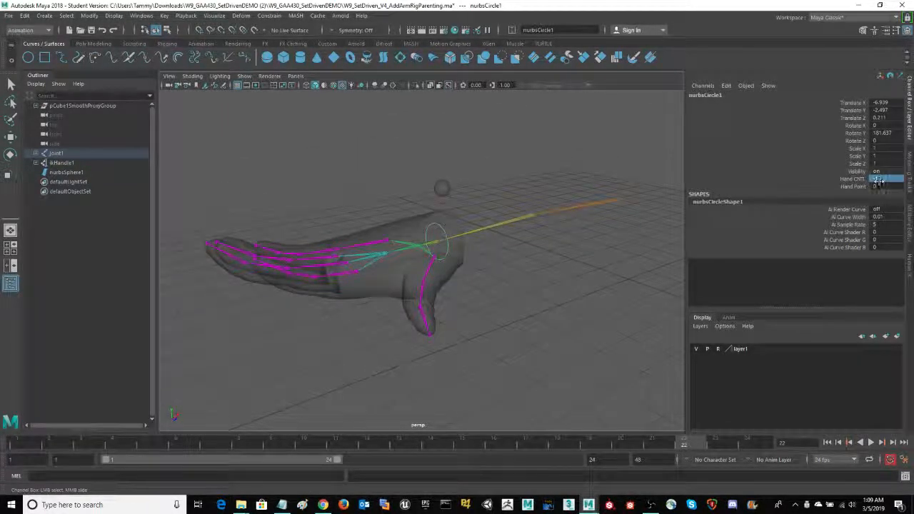
{"action": "middle_click_drag", "start_coordinate": [235, 348], "coordinate": [724, 376]}
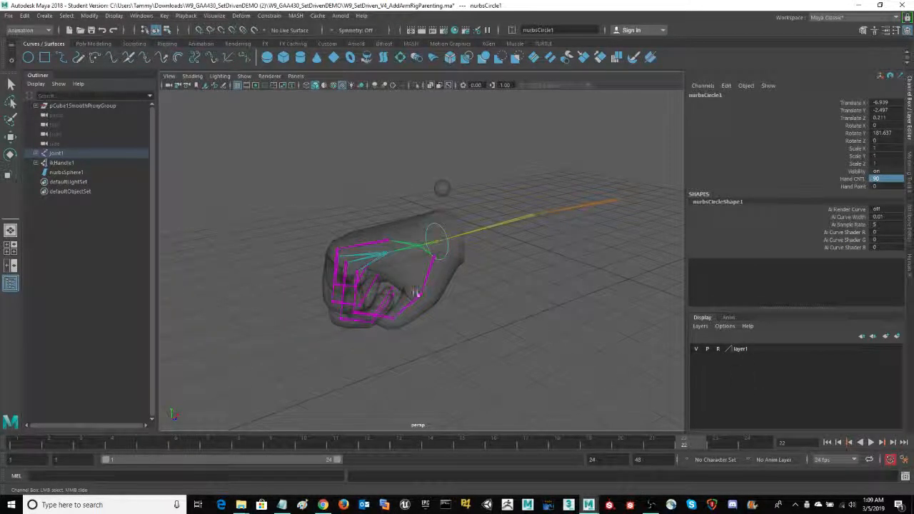
{"action": "mouse_move", "coordinate": [465, 327]}
{"action": "left_mouse_down", "text": "alt"}
{"action": "mouse_move", "coordinate": [494, 330]}
{"action": "mouse_move", "coordinate": [475, 321]}
{"action": "mouse_move", "coordinate": [510, 333]}
{"action": "mouse_move", "coordinate": [469, 321]}
{"action": "left_mouse_up", "text": "alt"}
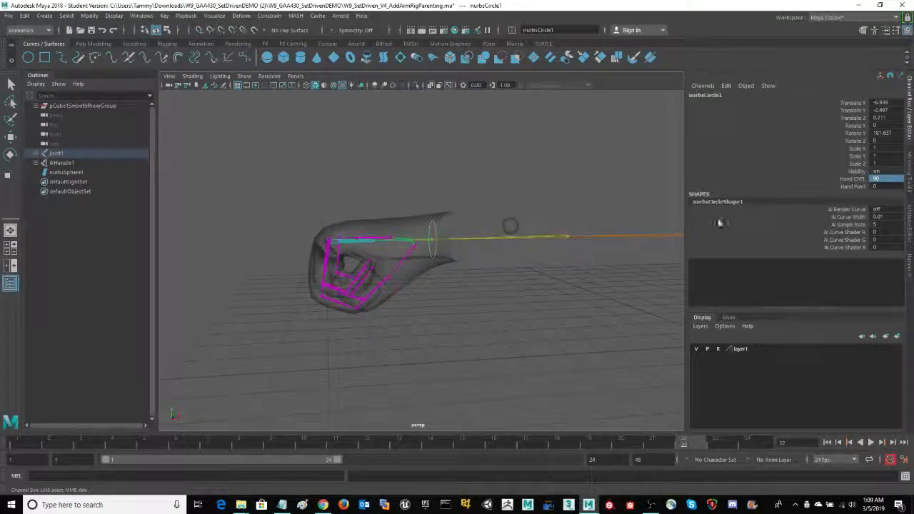
{"action": "left_click_drag", "start_coordinate": [564, 300], "coordinate": [583, 309], "text": "alt"}
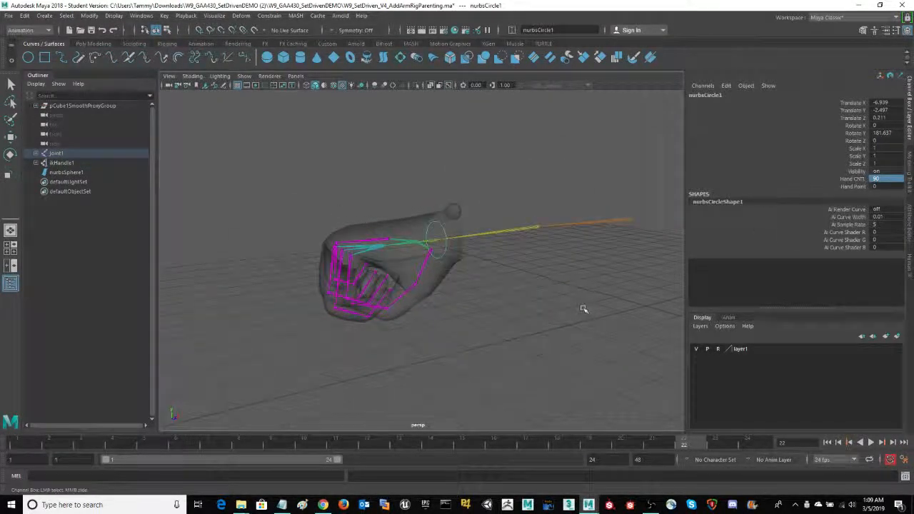
- Reset the wrist circle's Hand CNTL attribute to 0 and clear the selection
{"action": "left_click", "coordinate": [876, 179]}
{"action": "type", "text": "0"}
{"action": "key", "text": "Return"}
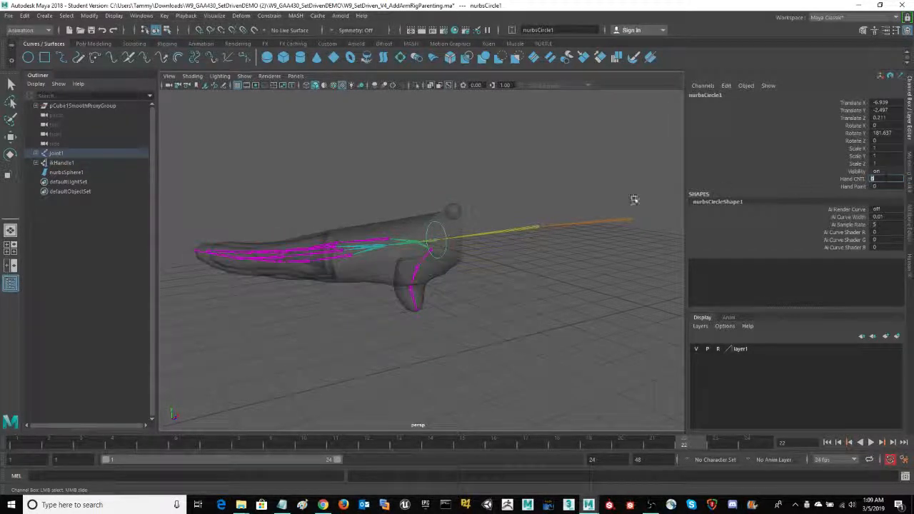
{"action": "left_click_drag", "start_coordinate": [417, 257], "coordinate": [520, 330], "text": "alt"}
{"action": "left_click", "coordinate": [496, 259]}
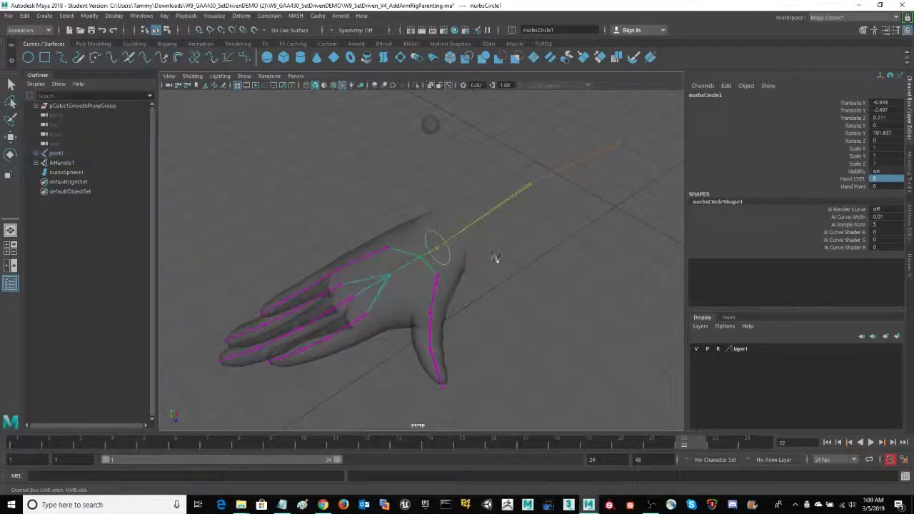
{"action": "key", "text": "w"}
{"action": "left_click", "coordinate": [448, 247]}
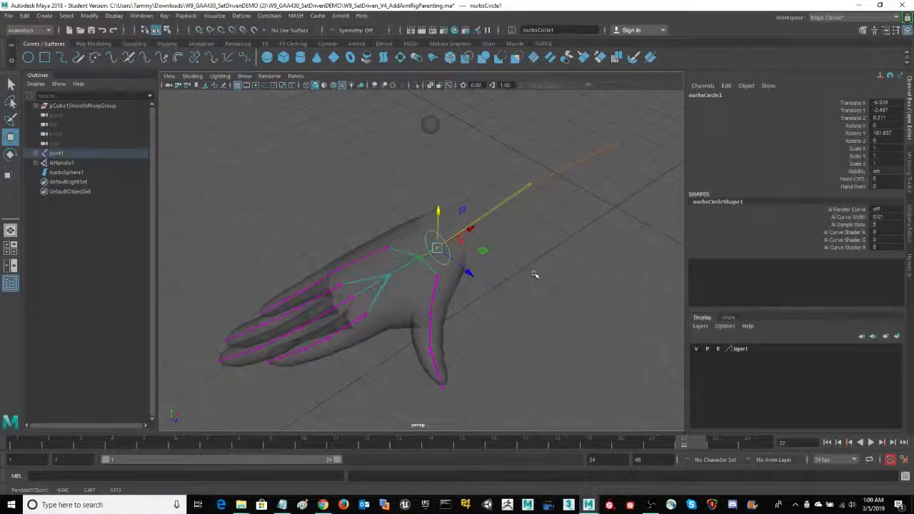
{"action": "left_click", "coordinate": [534, 271]}
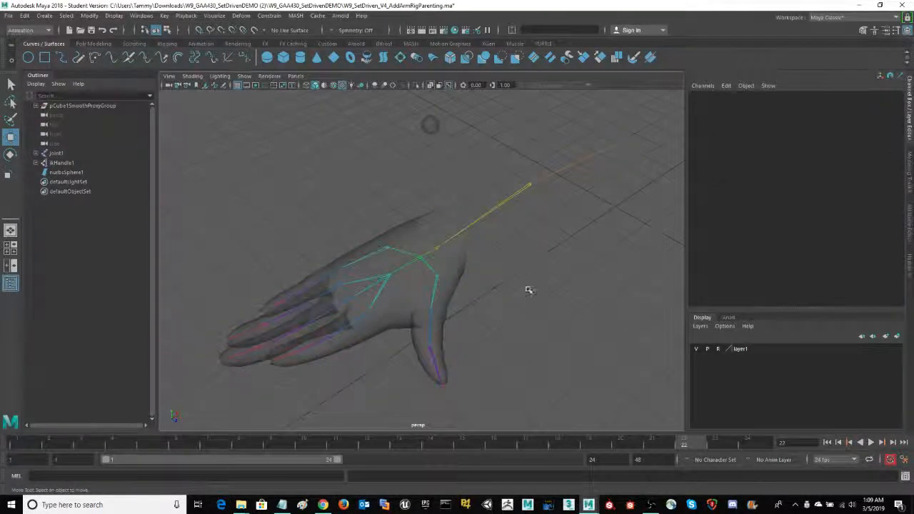
- Create a NURBS circle at the grid origin
{"action": "left_click_drag", "start_coordinate": [574, 301], "coordinate": [525, 281], "text": "alt"}
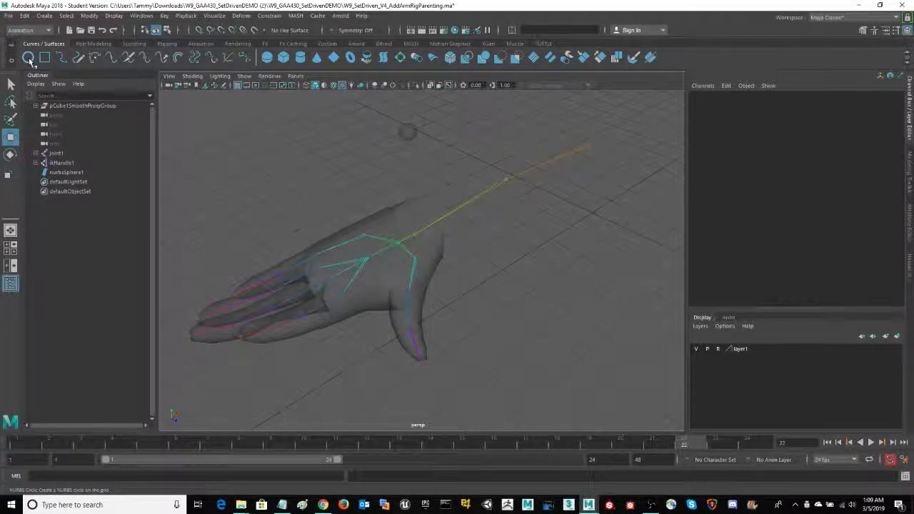
{"action": "left_click", "coordinate": [29, 59]}
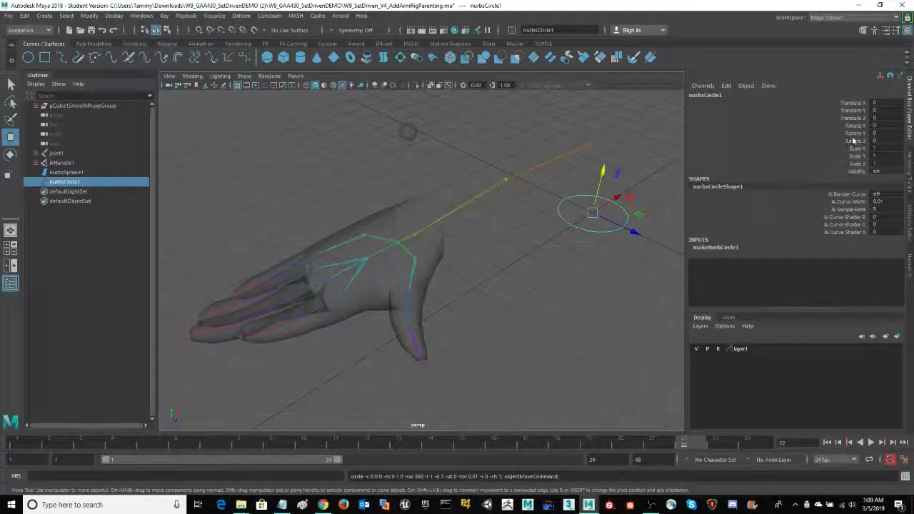
- Set the new NURBS circle's Rotate Z to 90
{"action": "left_click", "coordinate": [885, 141]}
{"action": "type", "text": "90"}
{"action": "key", "text": "Return"}
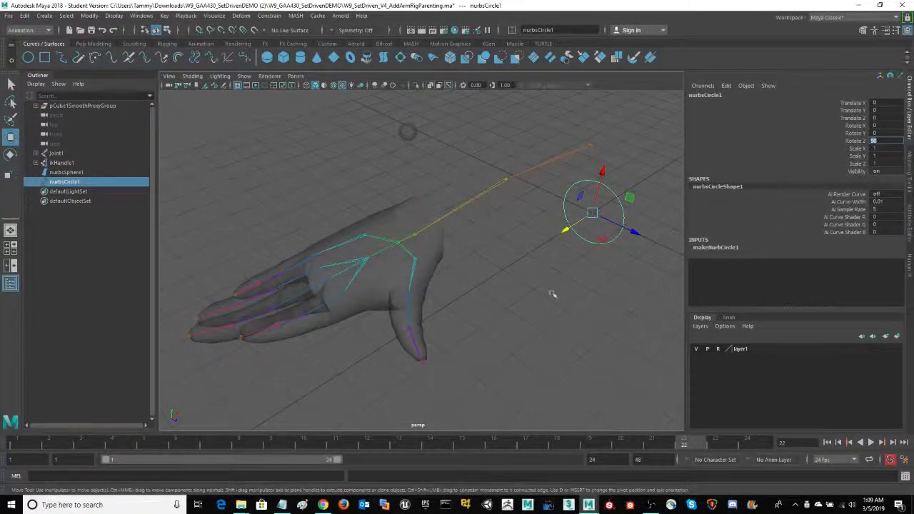
- Hide layer1 containing the hand mesh and snap the NURBS circle onto the wrist joint
{"action": "left_click", "coordinate": [696, 349]}
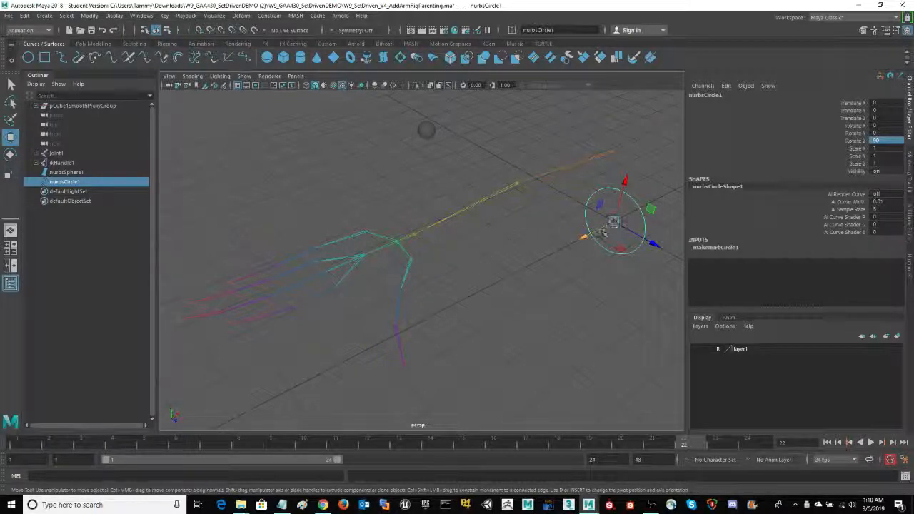
{"action": "key", "text": "v"}
{"action": "middle_click_drag", "start_coordinate": [564, 222], "coordinate": [459, 263]}
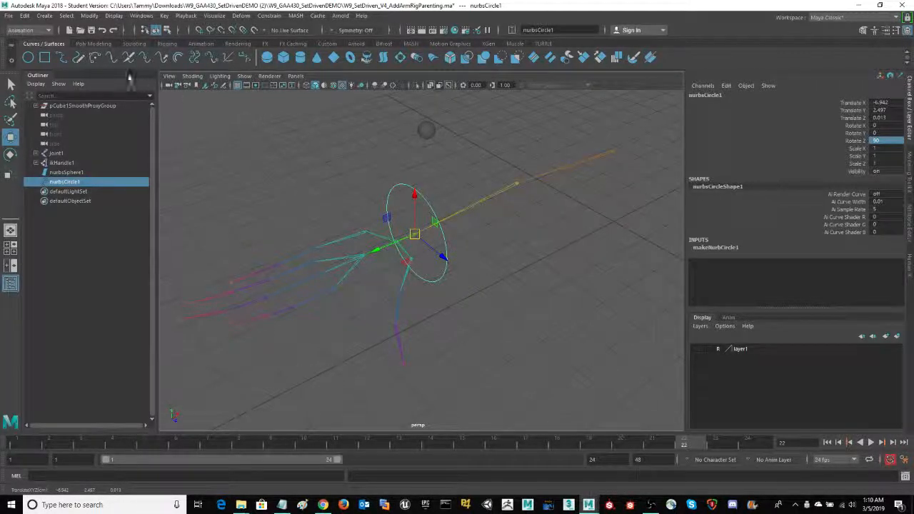
- Delete the circle's construction history and freeze its transformations
{"action": "left_click", "coordinate": [23, 16]}
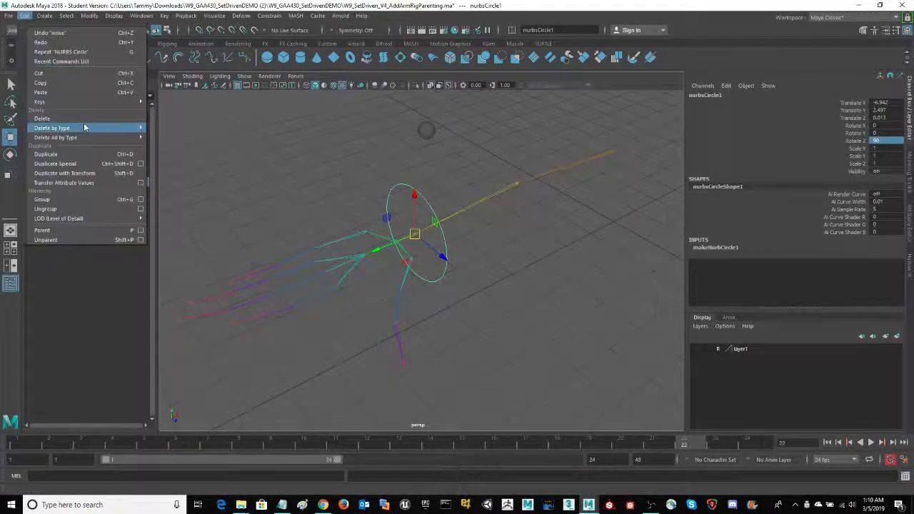
{"action": "mouse_move", "coordinate": [86, 128]}
{"action": "left_click", "coordinate": [185, 136]}
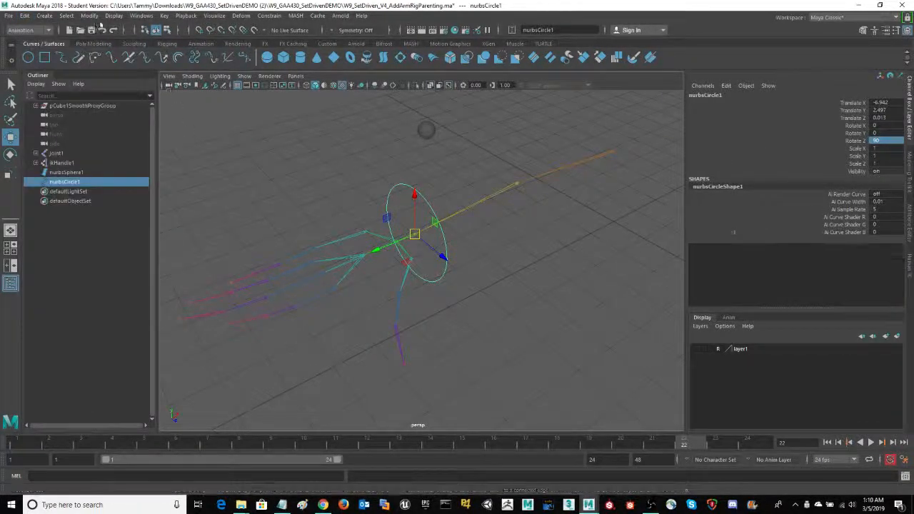
{"action": "left_click", "coordinate": [89, 16]}
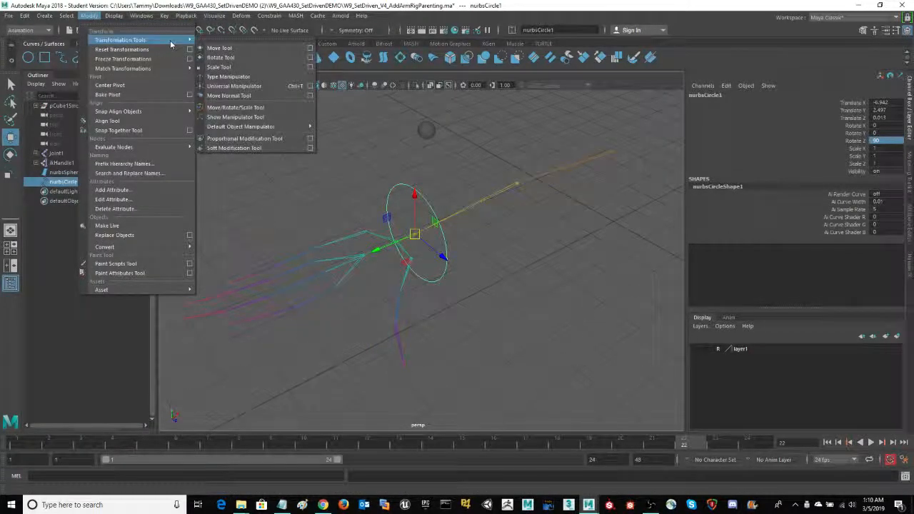
{"action": "left_click", "coordinate": [123, 58]}
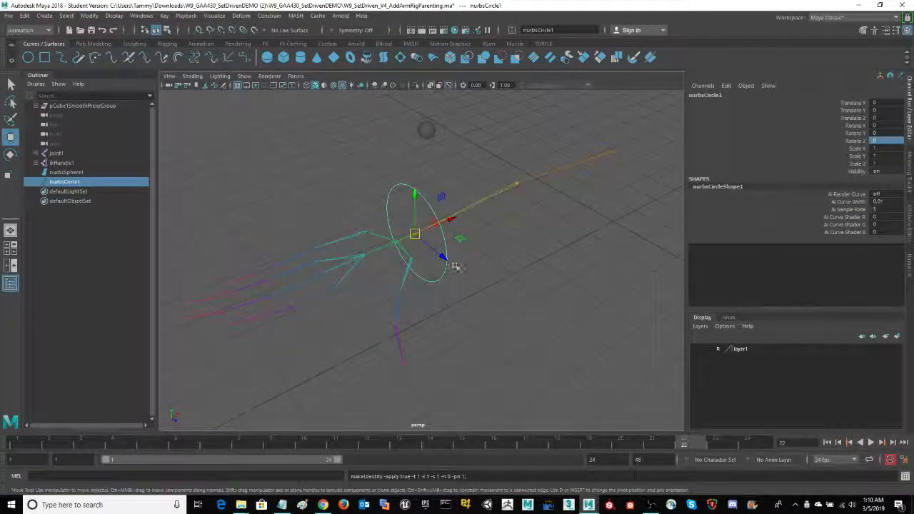
- Expand the hierarchy under joint1 and joint2, parent nurbsCircle1 under joint3, and clear the selection
{"action": "left_click_drag", "start_coordinate": [472, 312], "coordinate": [480, 306], "text": "alt"}
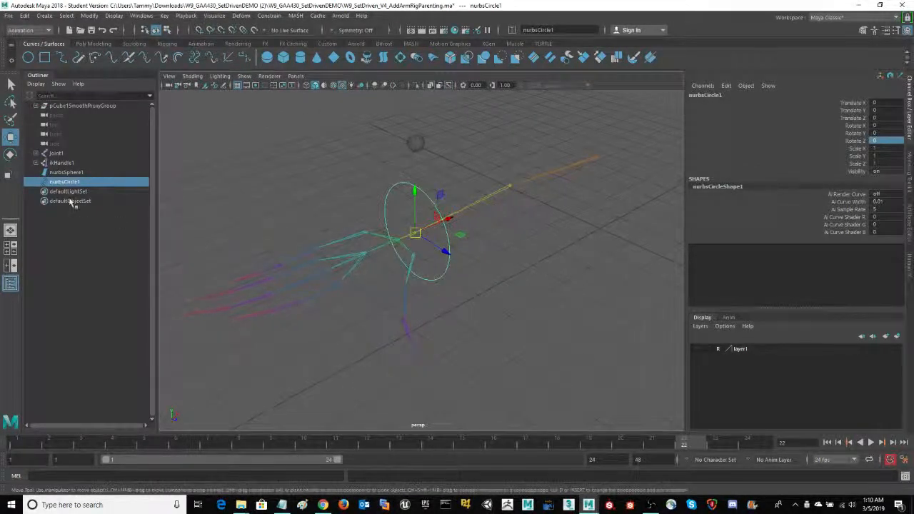
{"action": "left_click", "coordinate": [35, 153]}
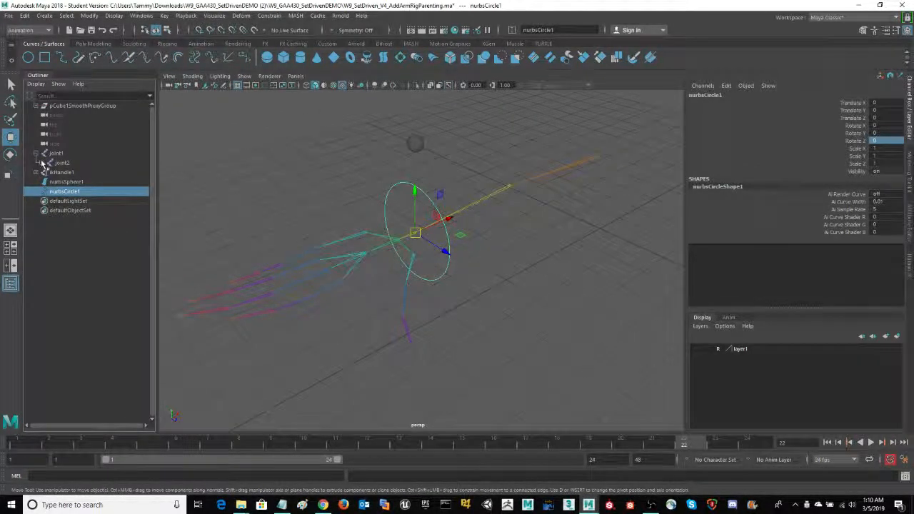
{"action": "left_click", "coordinate": [41, 162]}
{"action": "left_click_drag", "start_coordinate": [510, 306], "coordinate": [531, 313], "text": "alt"}
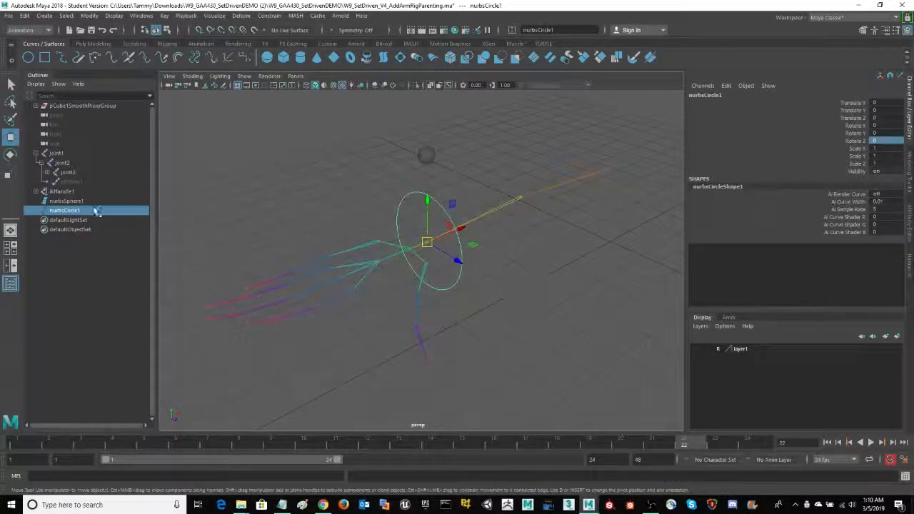
{"action": "double_click", "coordinate": [71, 211]}
{"action": "left_click", "coordinate": [67, 172], "text": "ctrl"}
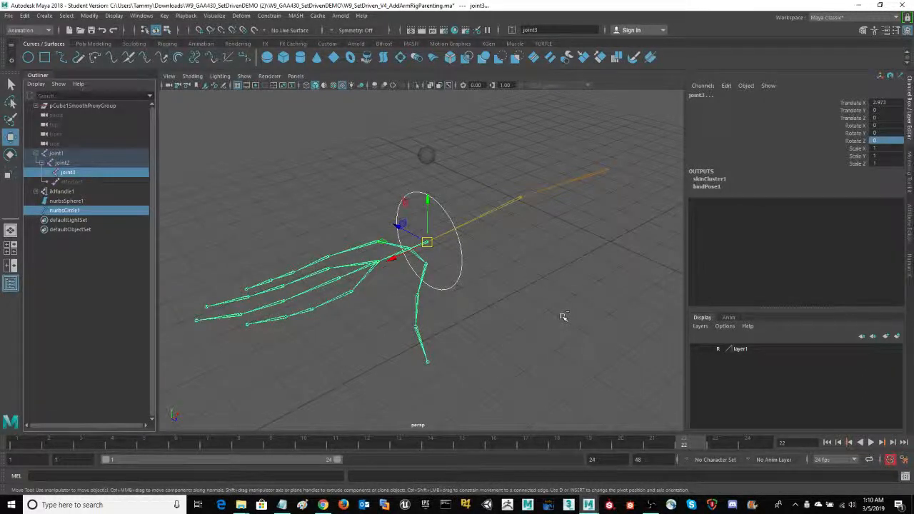
{"action": "key", "text": "p"}
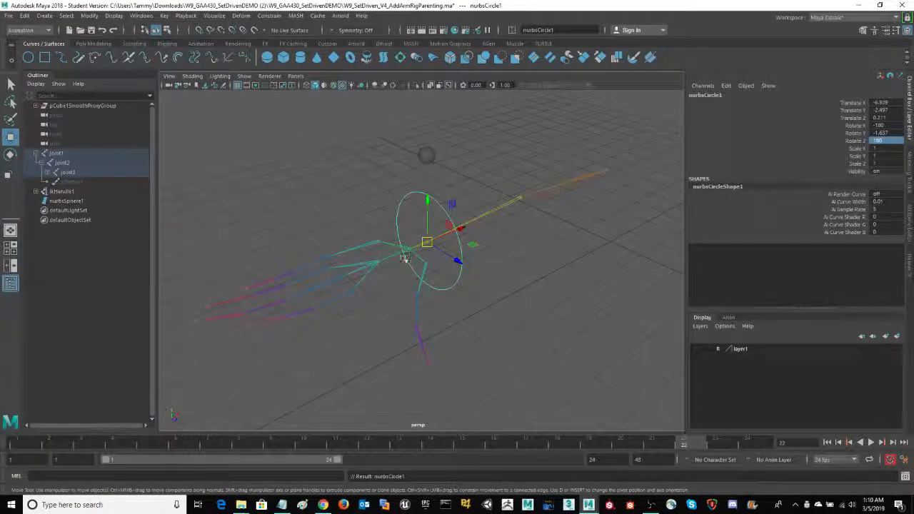
{"action": "left_click", "coordinate": [477, 346]}
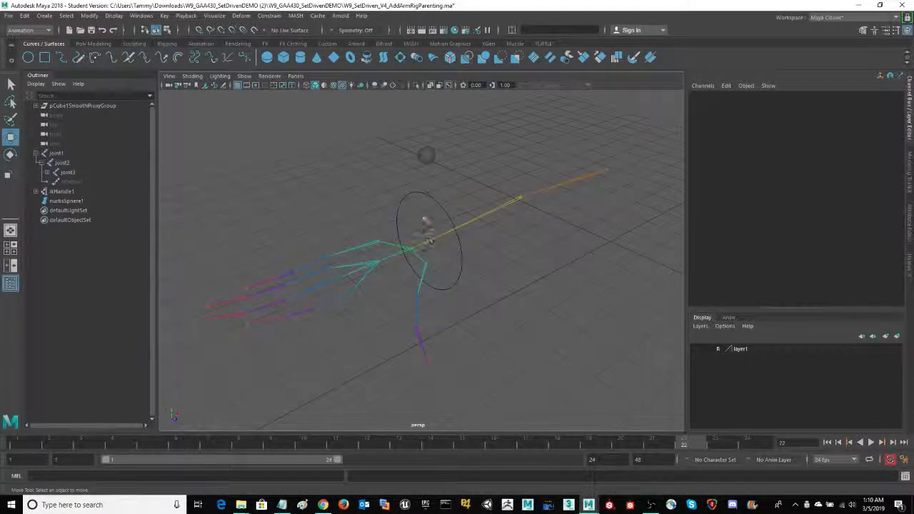
- Test the circle's parenting by moving the wrist IK handle slightly downward, and undo the move
{"action": "left_click", "coordinate": [427, 222]}
{"action": "mouse_move", "coordinate": [434, 247]}
{"action": "left_mouse_down"}
{"action": "mouse_move", "coordinate": [448, 238]}
{"action": "mouse_move", "coordinate": [435, 237]}
{"action": "mouse_move", "coordinate": [434, 258]}
{"action": "left_mouse_up"}
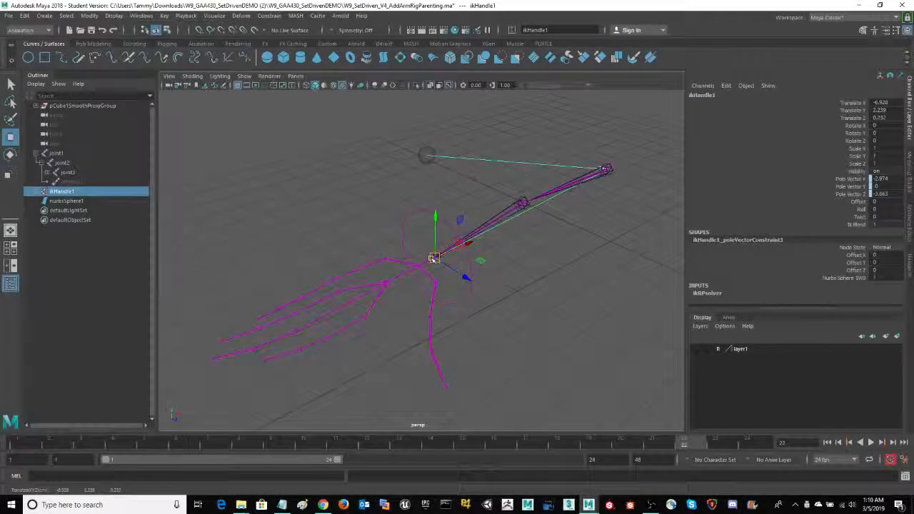
{"action": "key", "text": "ctrl+z"}
- Hide the viewport grid and open the Add Attribute dialog for the wrist circle
{"action": "left_click_drag", "start_coordinate": [531, 304], "coordinate": [508, 311], "text": "alt"}
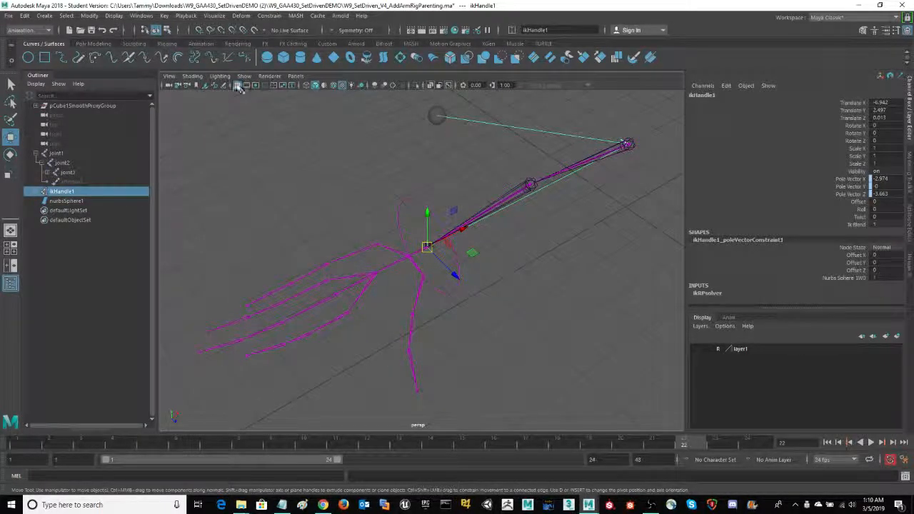
{"action": "left_click", "coordinate": [239, 86]}
{"action": "left_click_drag", "start_coordinate": [484, 323], "coordinate": [454, 300], "text": "alt"}
{"action": "left_click", "coordinate": [435, 292]}
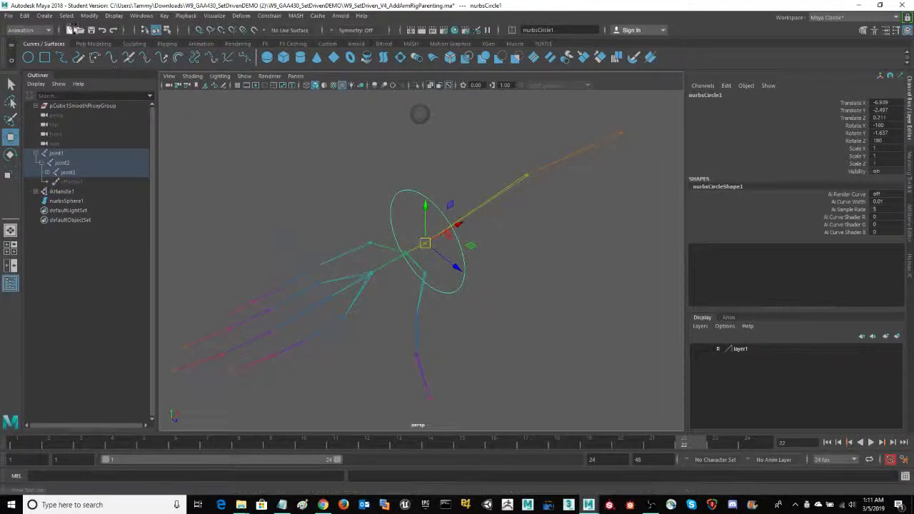
{"action": "left_click", "coordinate": [87, 17]}
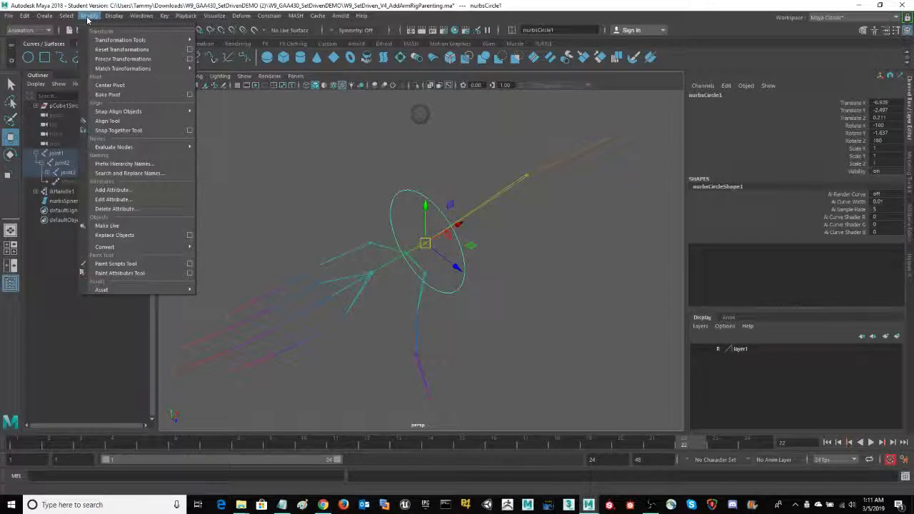
{"action": "left_click", "coordinate": [118, 190]}
{"action": "left_click_drag", "start_coordinate": [268, 149], "coordinate": [237, 133]}
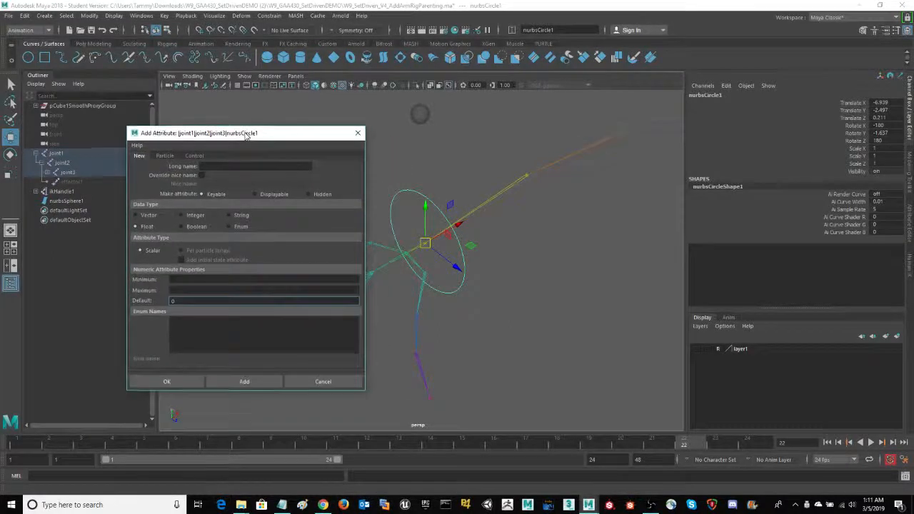
- Add a keyable float attribute named Fist to the circle with minimum -10, maximum 90 and default 0
{"action": "left_click", "coordinate": [223, 165]}
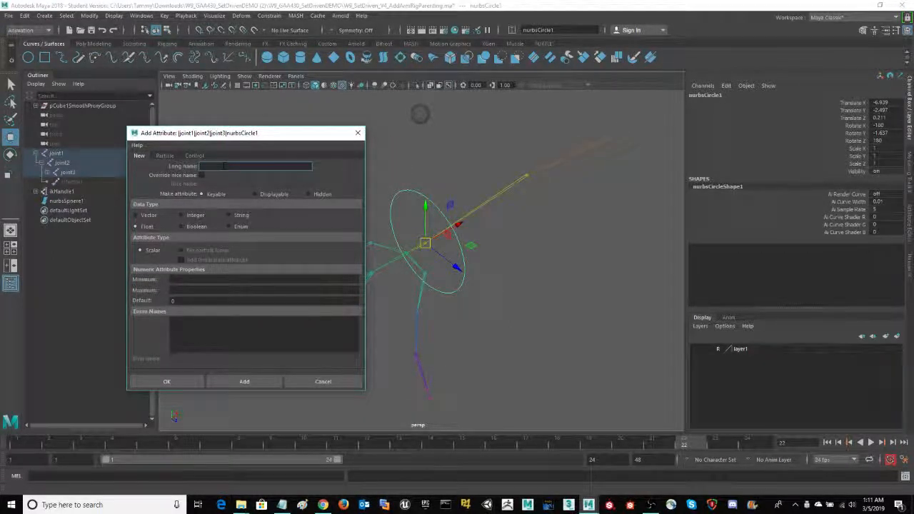
{"action": "type", "text": "Ex"}
{"action": "left_click_drag", "start_coordinate": [277, 134], "coordinate": [264, 134]}
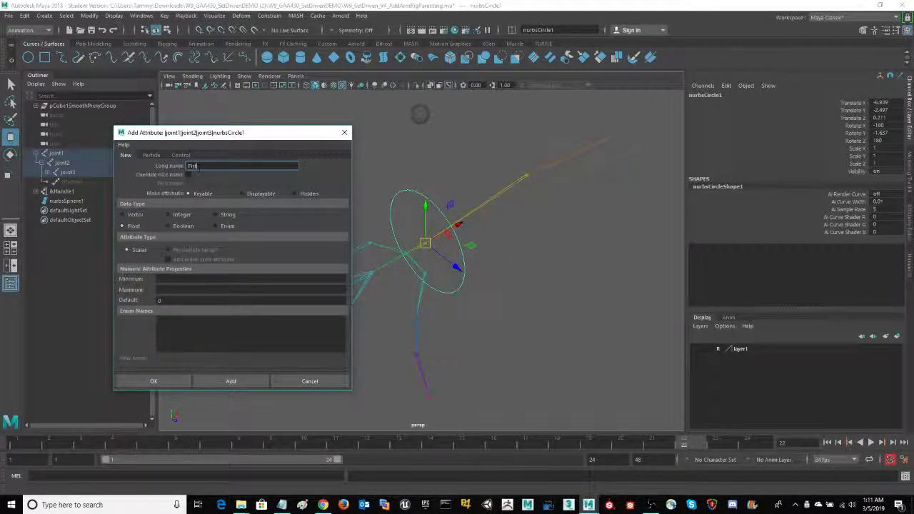
{"action": "left_click", "coordinate": [195, 278]}
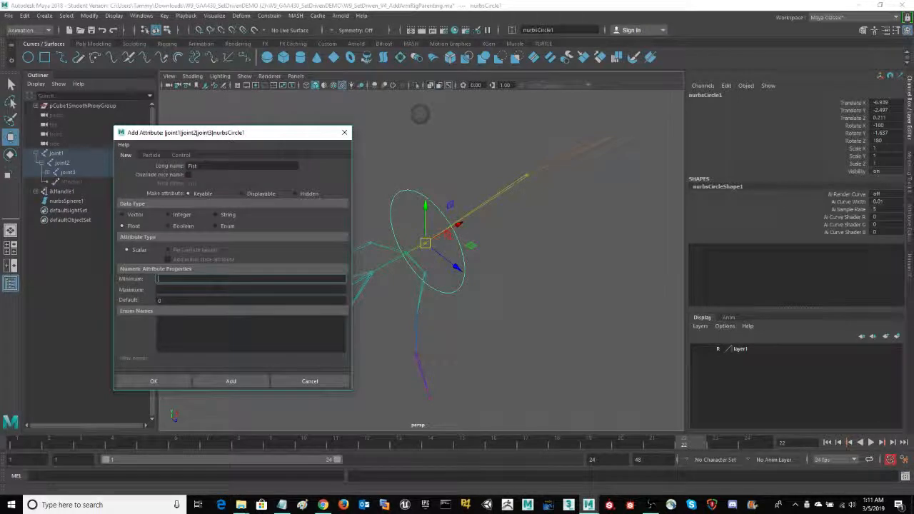
{"action": "left_click", "coordinate": [216, 289]}
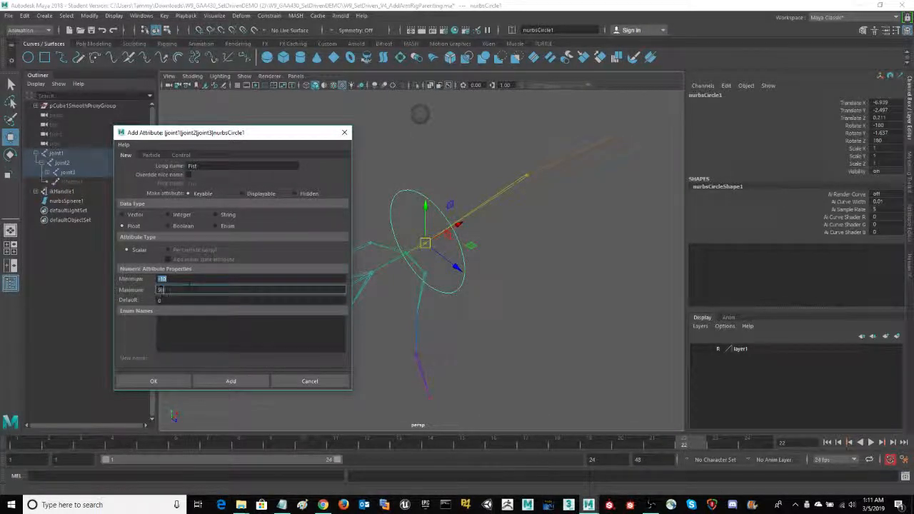
{"action": "key", "text": "Tab"}
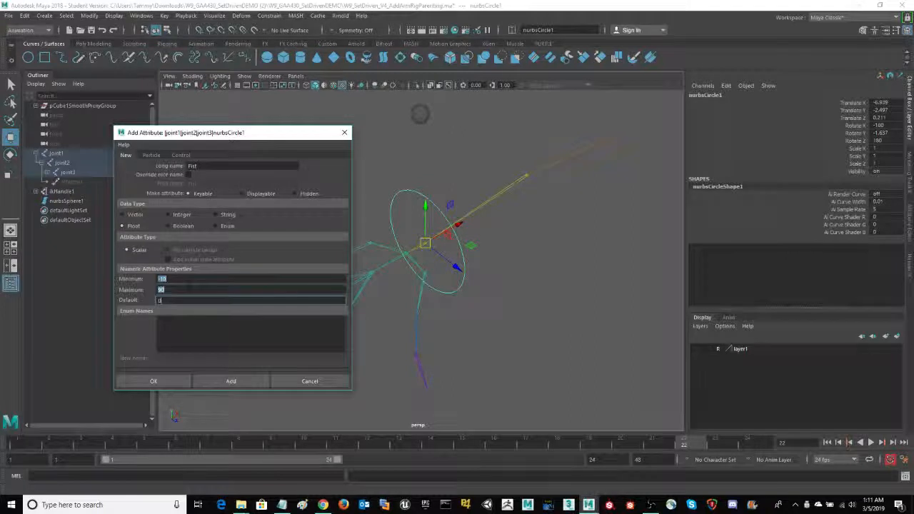
{"action": "left_click", "coordinate": [171, 380]}
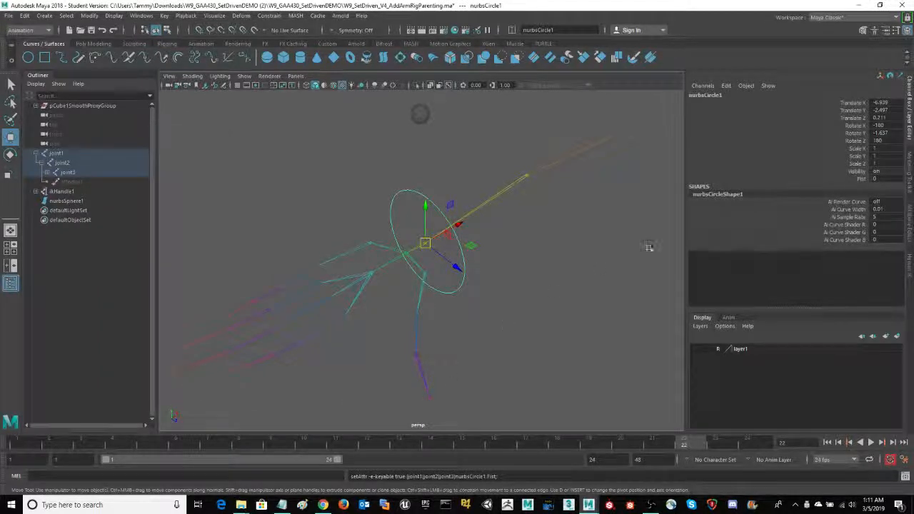
- Highlight the circle's Fist attribute and open the Set Driven Key editor, placing it clear of the hand joints
{"action": "left_click", "coordinate": [859, 179]}
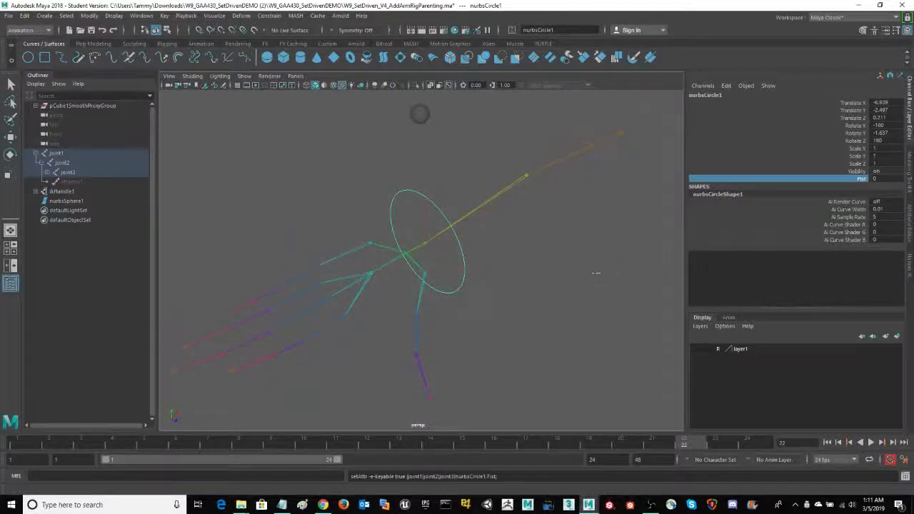
{"action": "left_click_drag", "start_coordinate": [596, 272], "coordinate": [585, 246], "text": "alt"}
{"action": "middle_click_drag", "start_coordinate": [609, 262], "coordinate": [638, 259], "text": "alt"}
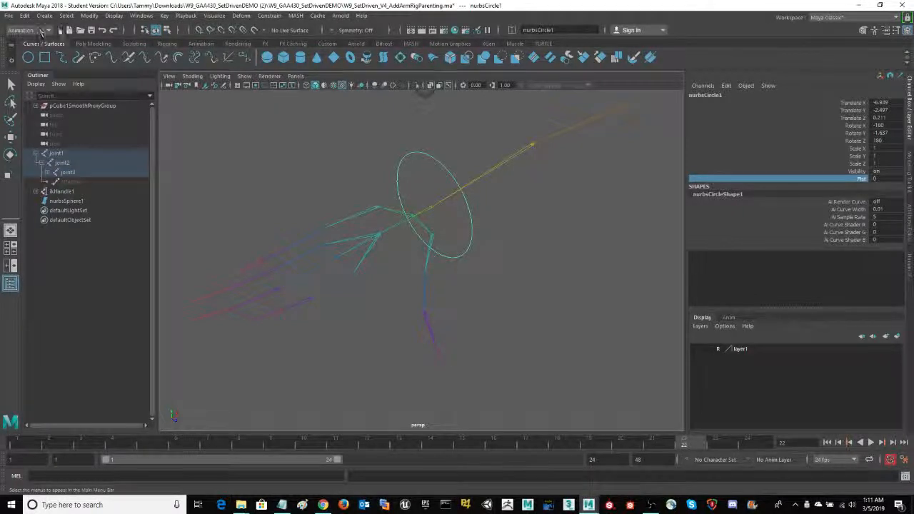
{"action": "left_click", "coordinate": [163, 15]}
{"action": "mouse_move", "coordinate": [245, 99]}
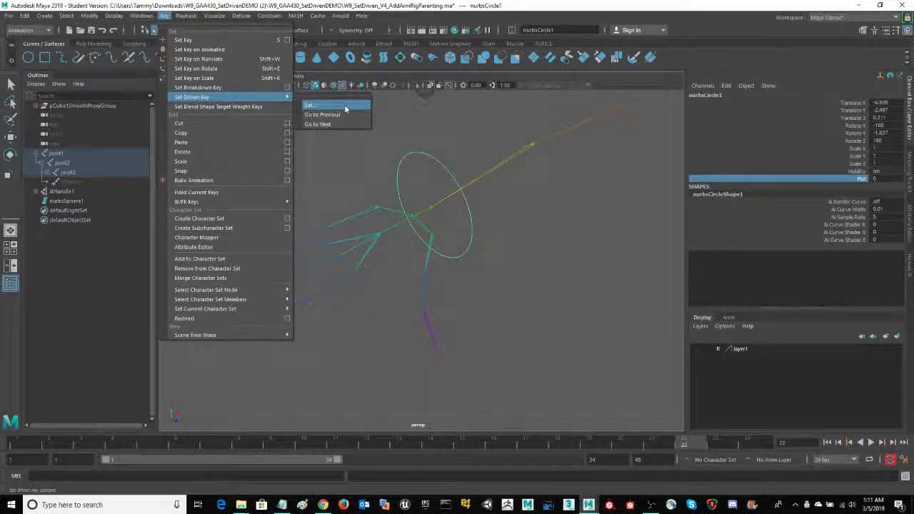
{"action": "left_click", "coordinate": [346, 107]}
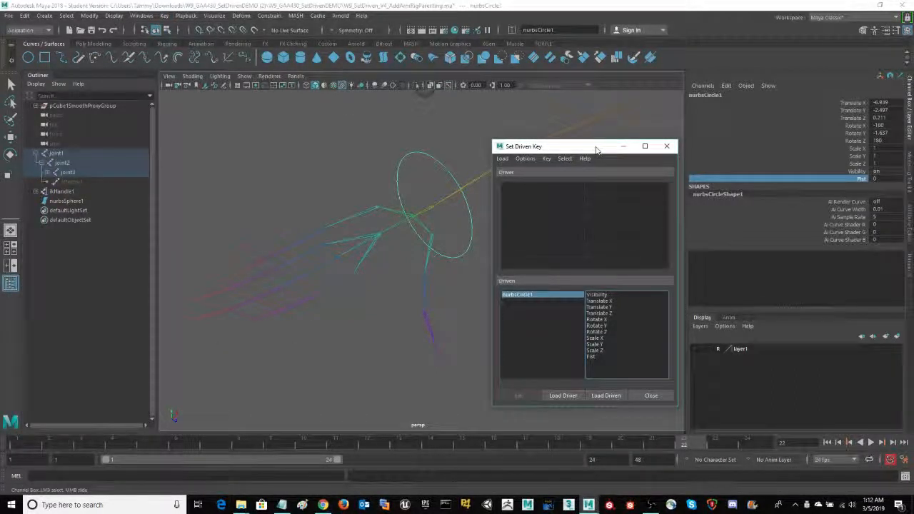
{"action": "mouse_move", "coordinate": [597, 149]}
{"action": "left_mouse_down"}
{"action": "mouse_move", "coordinate": [636, 164]}
{"action": "mouse_move", "coordinate": [605, 164]}
{"action": "left_mouse_up"}
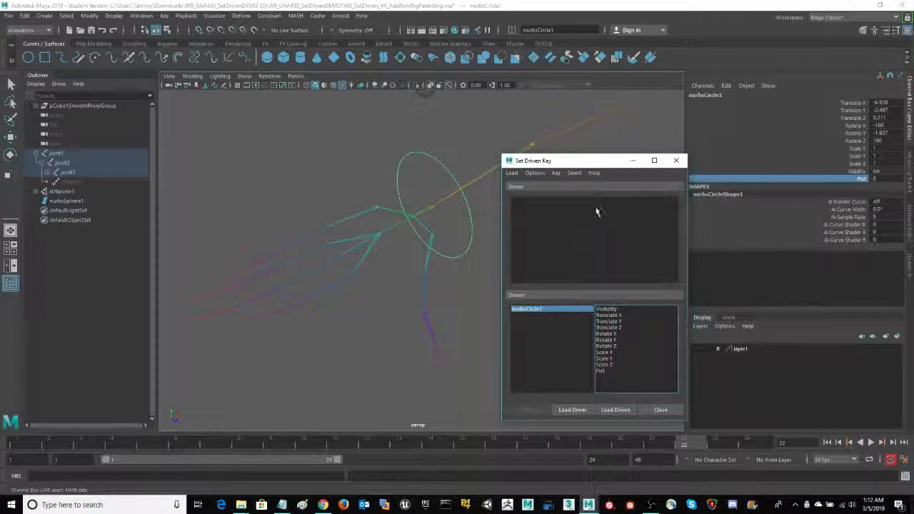
- Load the wrist circle as the driver for the driven keys
{"action": "left_click_drag", "start_coordinate": [442, 370], "coordinate": [418, 347], "text": "alt"}
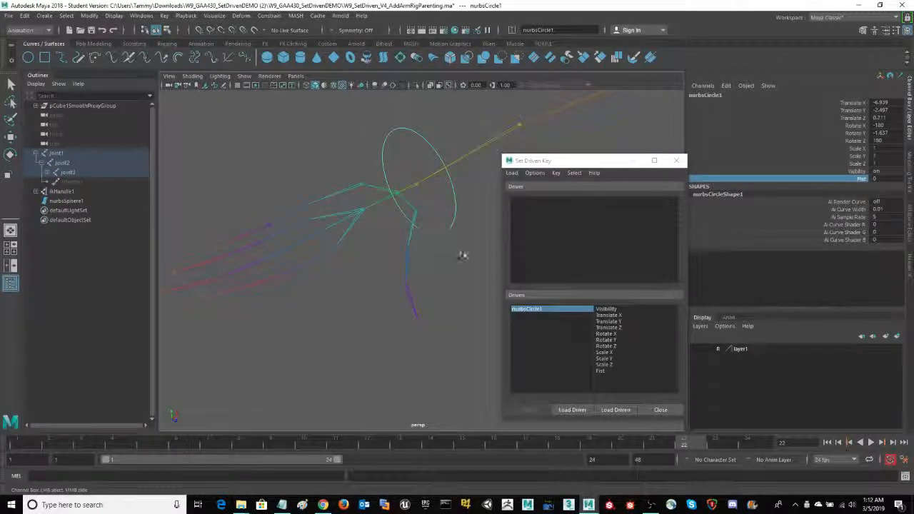
{"action": "left_click", "coordinate": [461, 250]}
{"action": "left_click", "coordinate": [437, 237]}
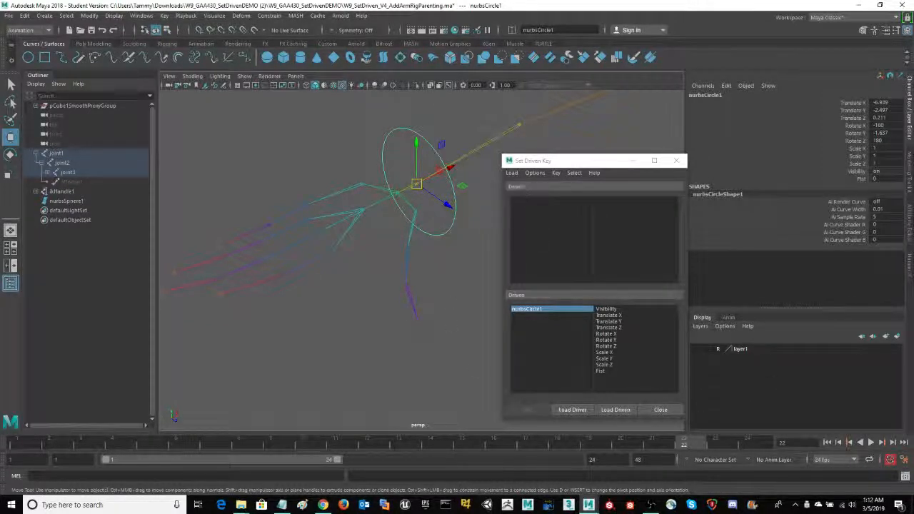
{"action": "left_click", "coordinate": [575, 411]}
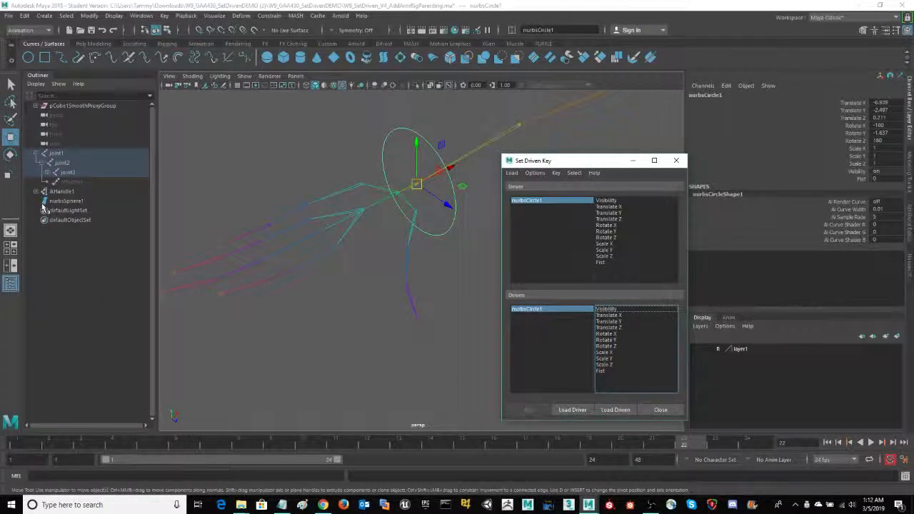
{"action": "left_click", "coordinate": [238, 246]}
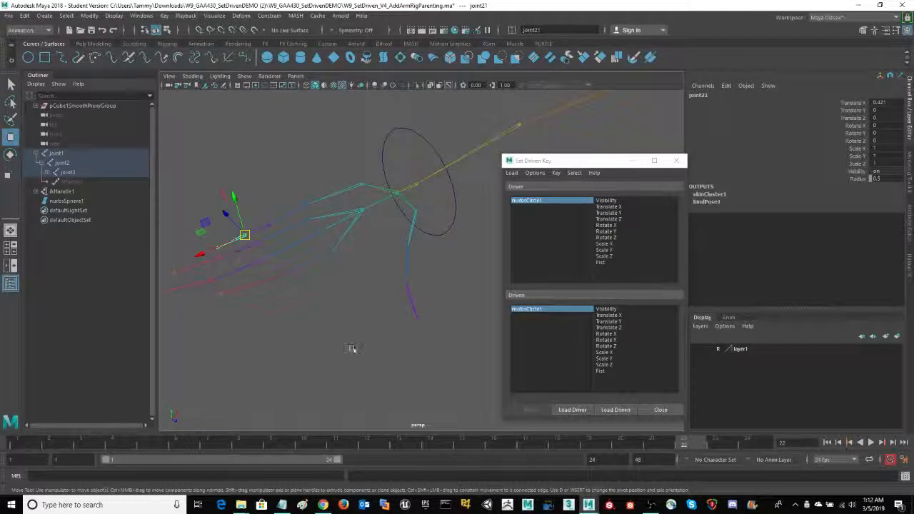
{"action": "left_click_drag", "start_coordinate": [350, 350], "coordinate": [379, 342], "text": "alt"}
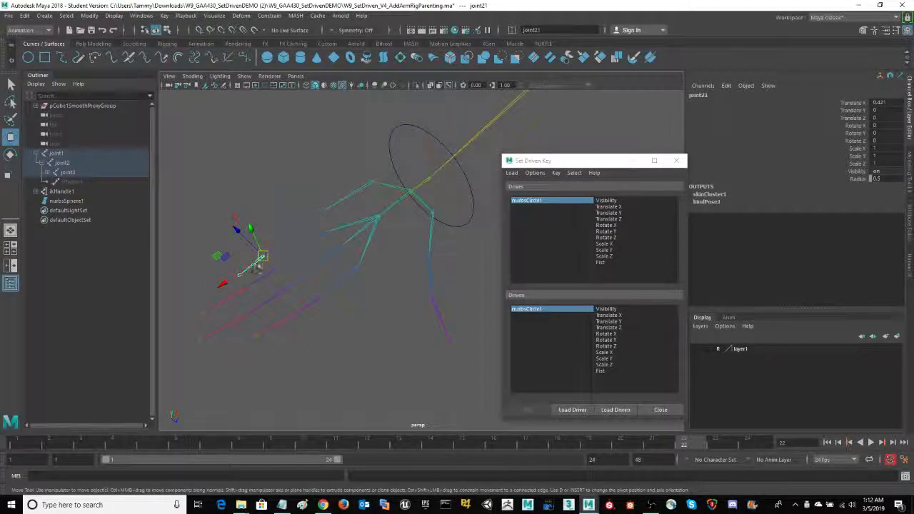
{"action": "left_click", "coordinate": [253, 283]}
{"action": "left_click", "coordinate": [240, 275]}
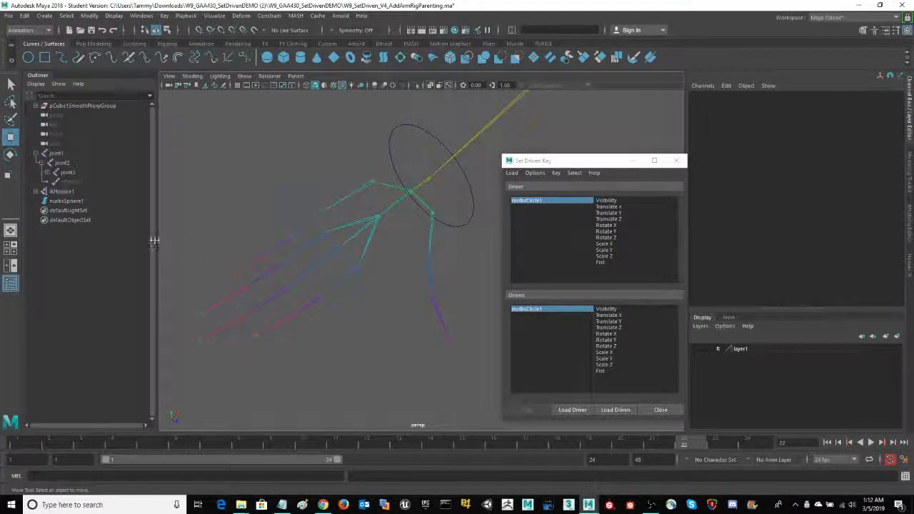
- Expand the full arm joint hierarchy and select the curling joints of two fingers: joint19 to joint21 and joint14 to joint16
{"action": "left_click", "coordinate": [46, 173], "text": "shift"}
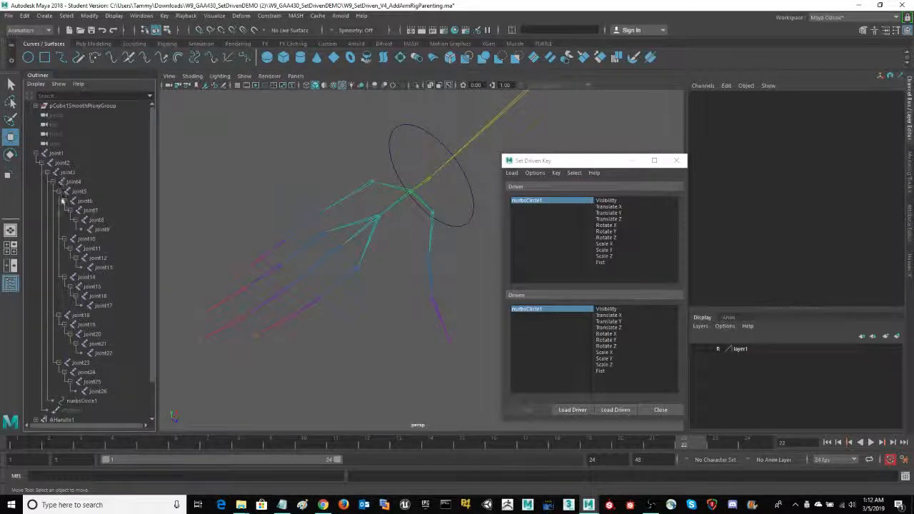
{"action": "scroll", "coordinate": [153, 204], "scroll_direction": "down", "scroll_amount": 1}
{"action": "scroll", "coordinate": [158, 222], "scroll_direction": "down", "scroll_amount": 1}
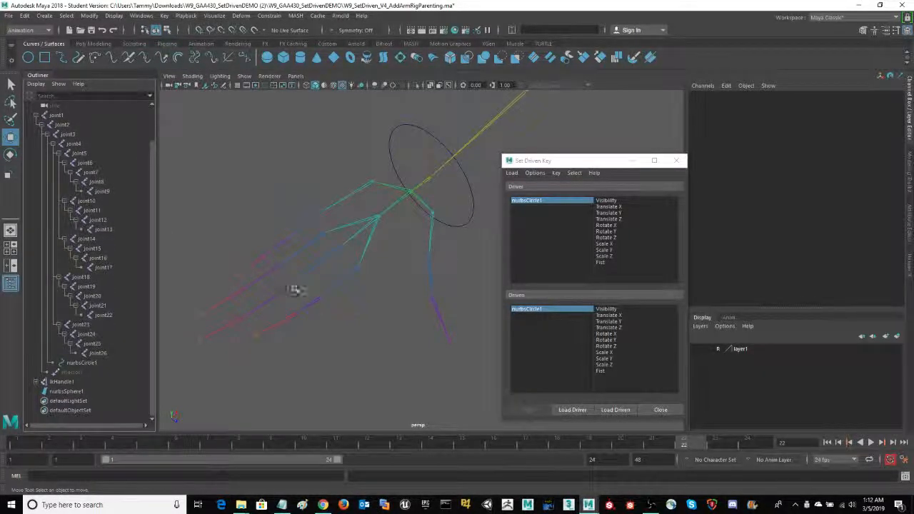
{"action": "left_click", "coordinate": [262, 267]}
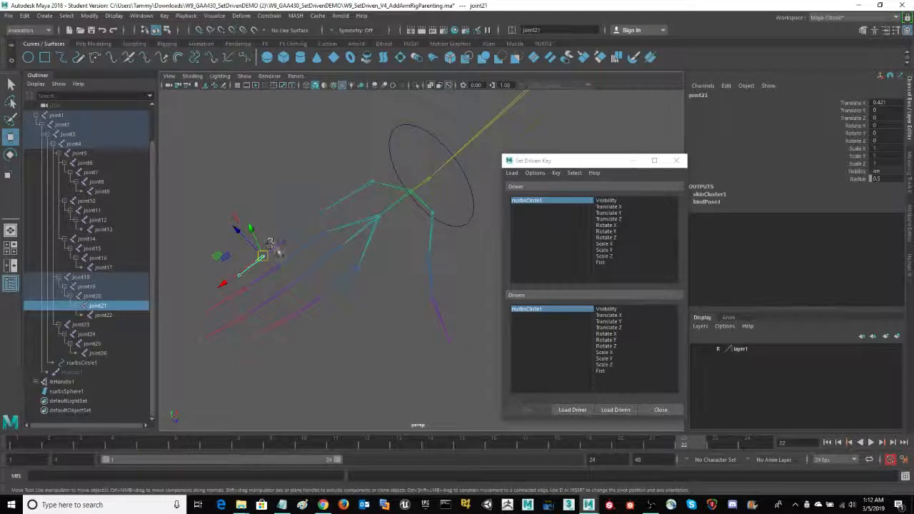
{"action": "left_click", "coordinate": [282, 244]}
{"action": "left_click", "coordinate": [300, 228]}
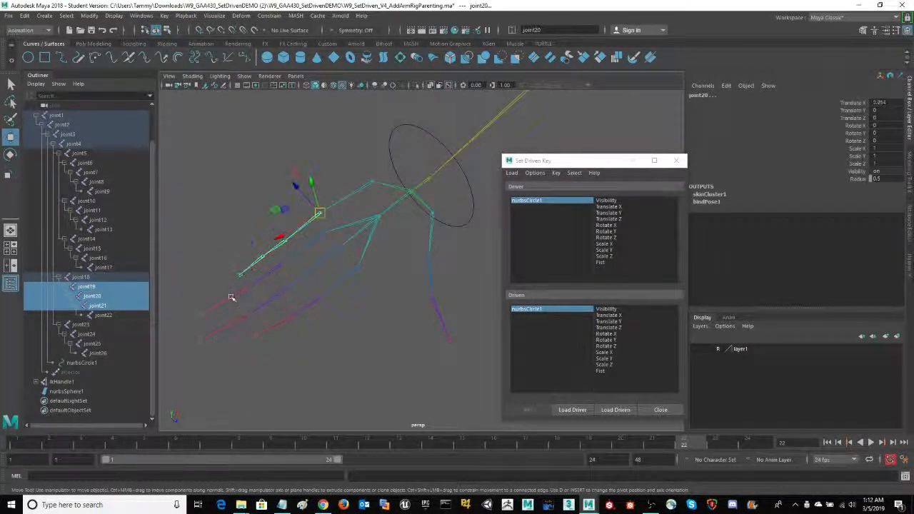
{"action": "left_click", "coordinate": [261, 279]}
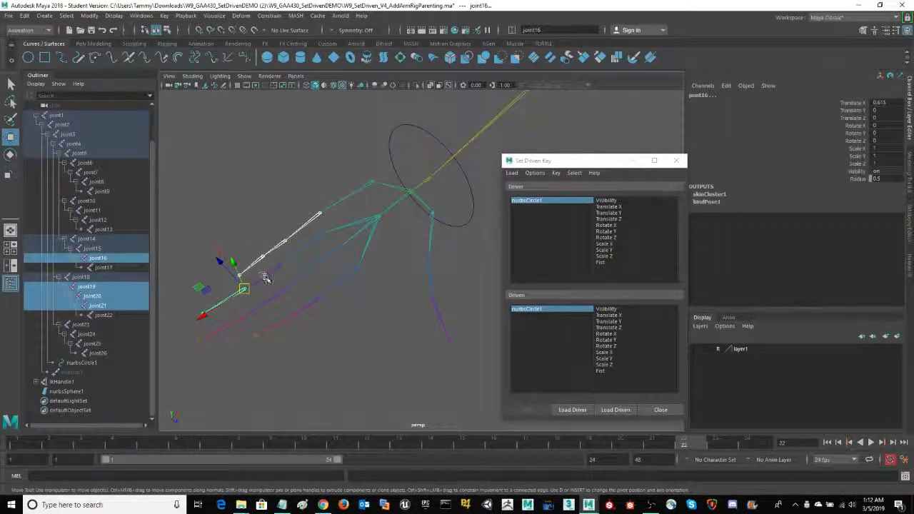
{"action": "left_click", "coordinate": [269, 273], "text": "shift"}
{"action": "left_click", "coordinate": [304, 250], "text": "shift"}
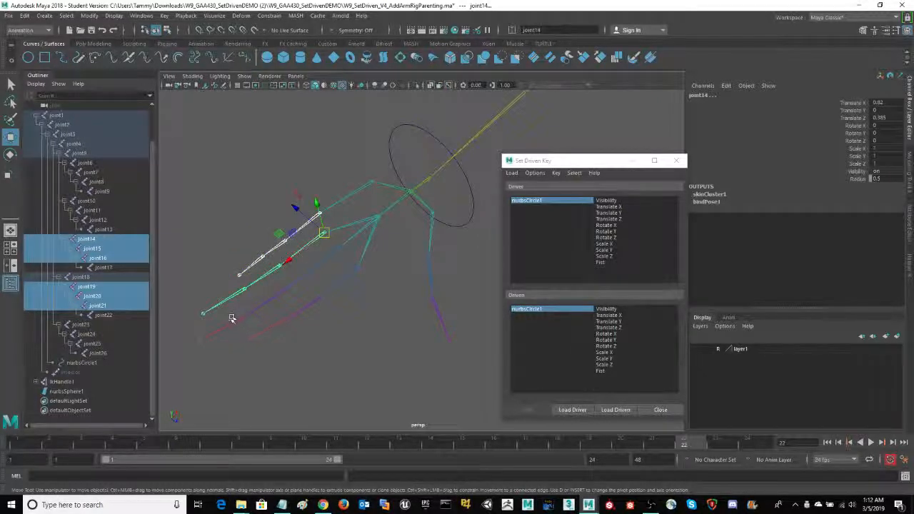
- Add the curling joints of the other two fingers to the selection: joint6 to joint8 and joint10 to joint12
{"action": "left_click_drag", "start_coordinate": [223, 319], "coordinate": [234, 336], "text": "shift"}
{"action": "left_click_drag", "start_coordinate": [260, 296], "coordinate": [267, 306], "text": "shift"}
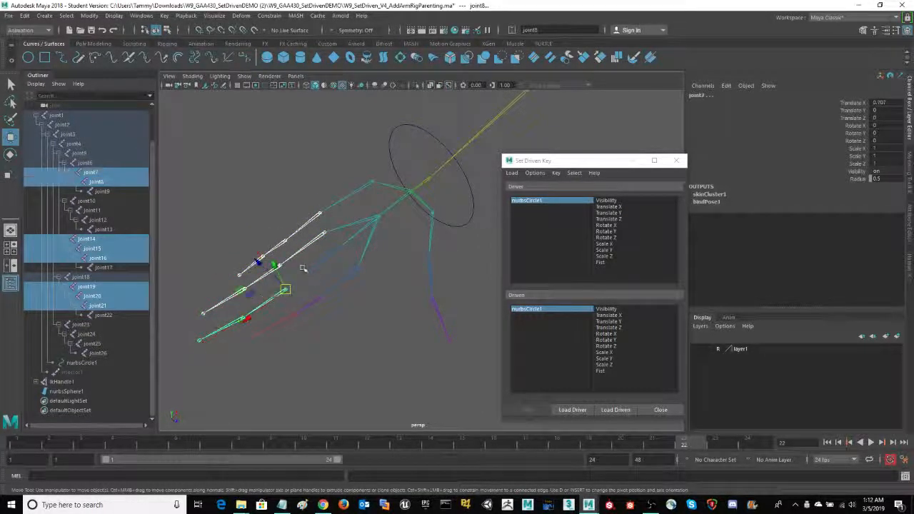
{"action": "left_click", "coordinate": [323, 233], "text": "shift"}
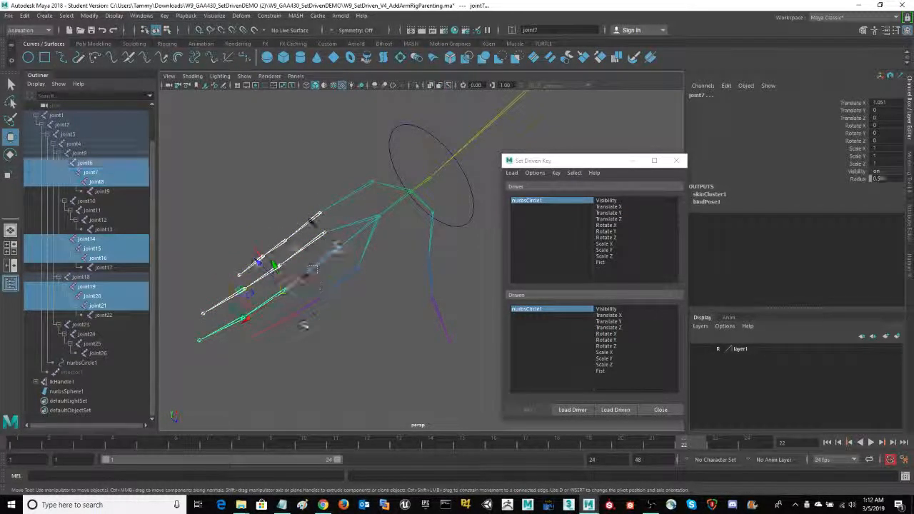
{"action": "left_click", "coordinate": [279, 318], "text": "shift"}
{"action": "left_click", "coordinate": [317, 299], "text": "shift"}
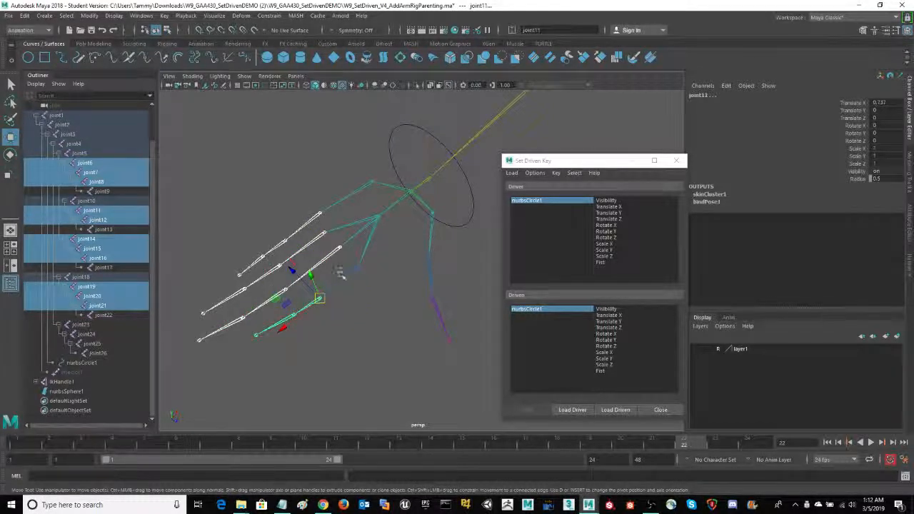
{"action": "left_click_drag", "start_coordinate": [349, 292], "coordinate": [350, 293], "text": "shift"}
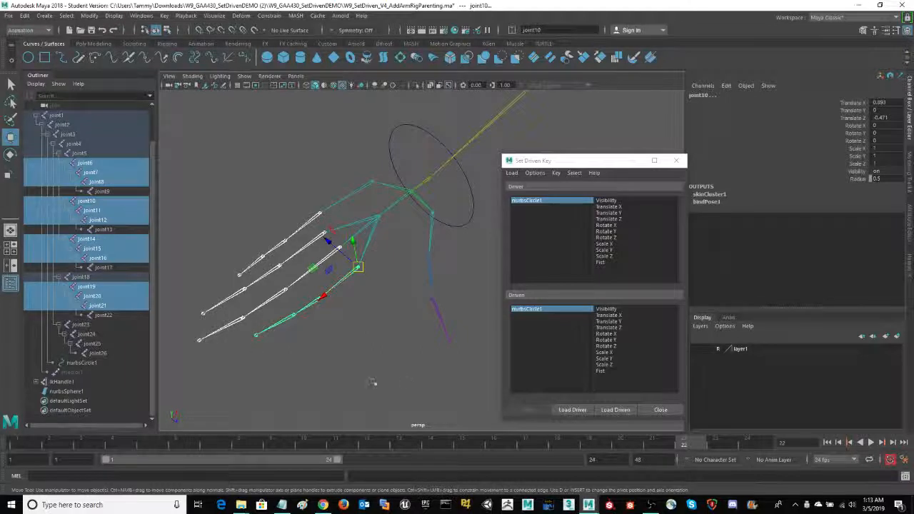
- Add the thumb's joint24 and joint25 to the selection and load all the selected finger joints as driven objects
{"action": "left_click", "coordinate": [441, 325], "text": "shift"}
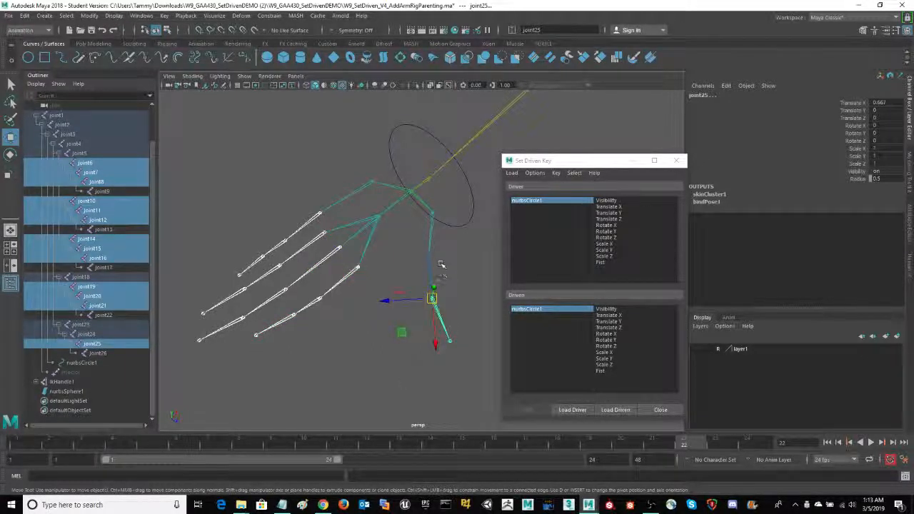
{"action": "left_click", "coordinate": [428, 266], "text": "shift"}
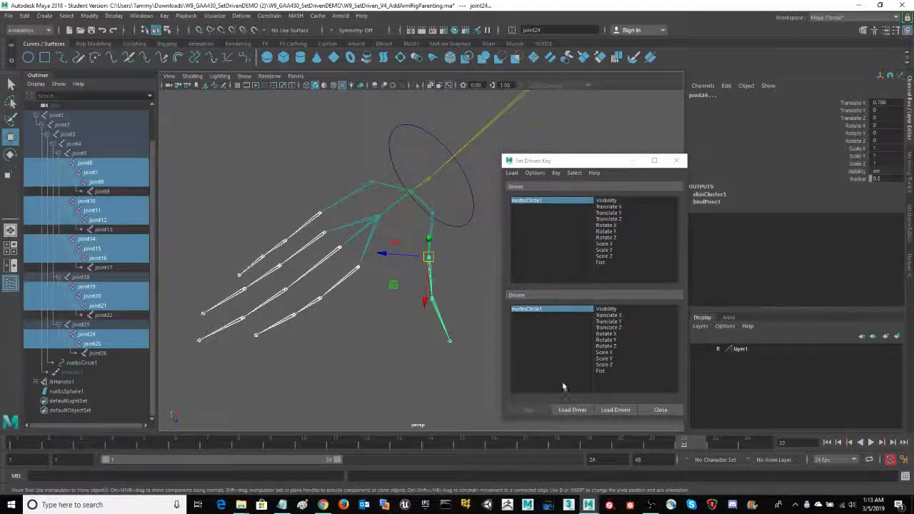
{"action": "left_click", "coordinate": [619, 410]}
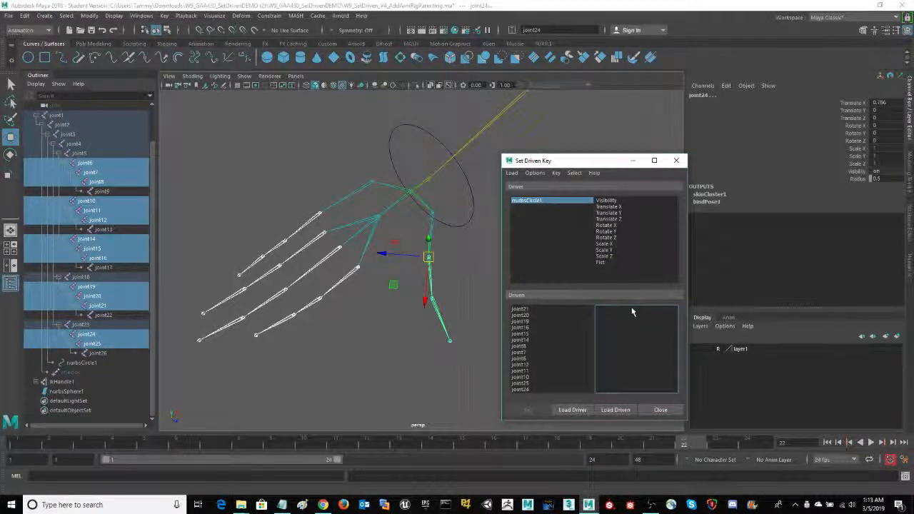
- Pair the circle's Fist attribute as driver with Rotate X, Y and Z of all the driven joints
{"action": "left_click", "coordinate": [604, 264]}
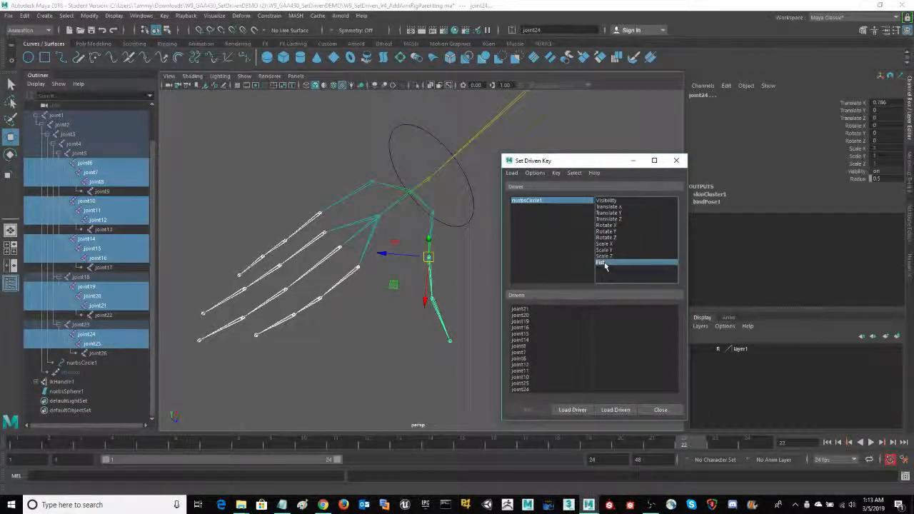
{"action": "left_click", "coordinate": [520, 309]}
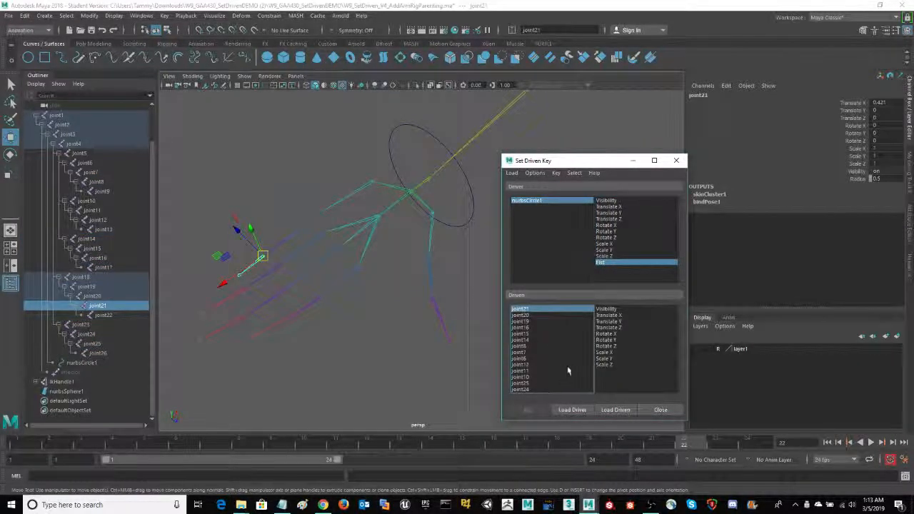
{"action": "left_click", "coordinate": [523, 390], "text": "shift"}
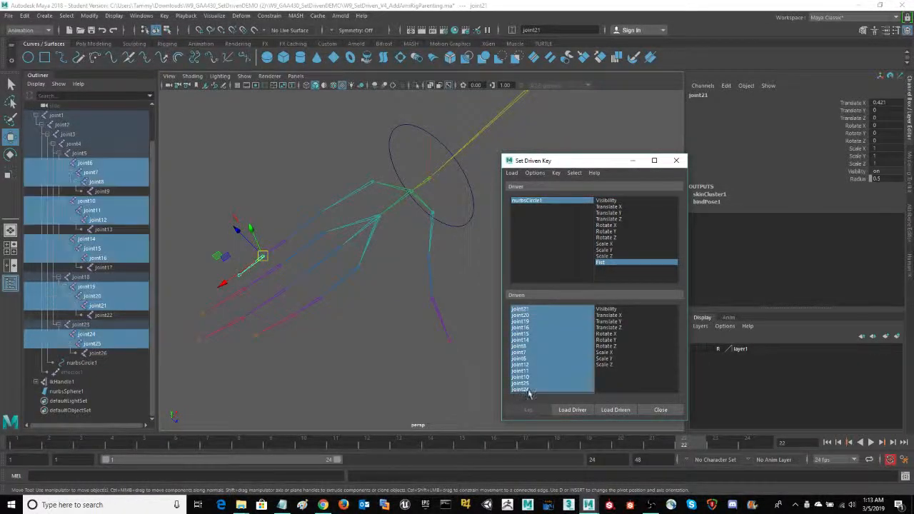
{"action": "left_click", "coordinate": [625, 334]}
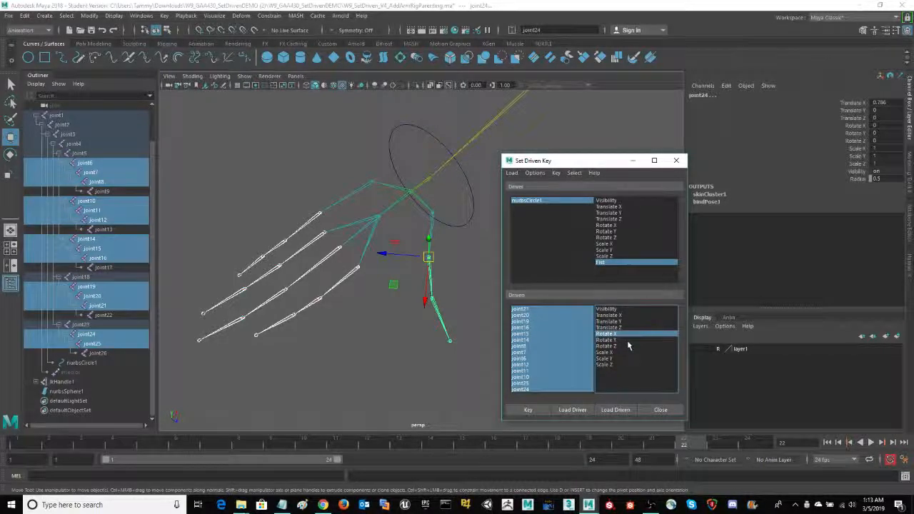
{"action": "left_click", "coordinate": [627, 340], "text": "ctrl"}
{"action": "left_click", "coordinate": [615, 346], "text": "ctrl"}
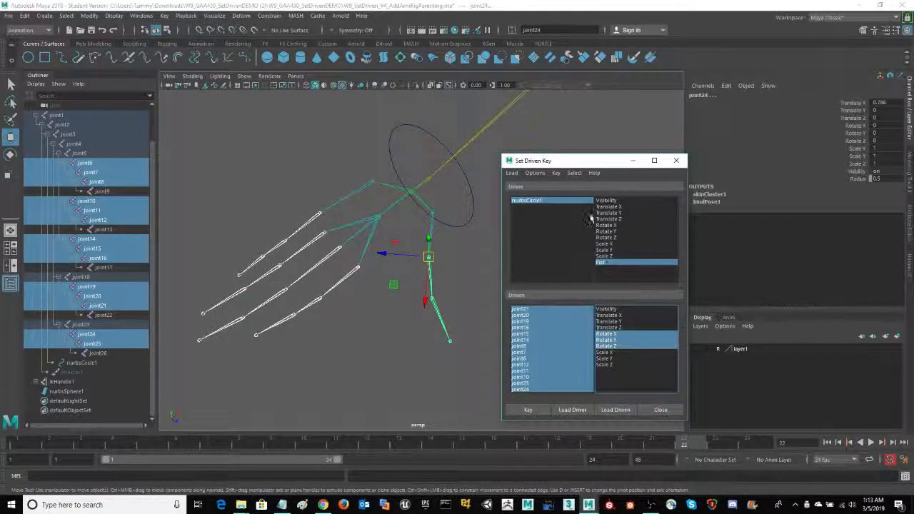
{"action": "left_click_drag", "start_coordinate": [583, 162], "coordinate": [587, 152]}
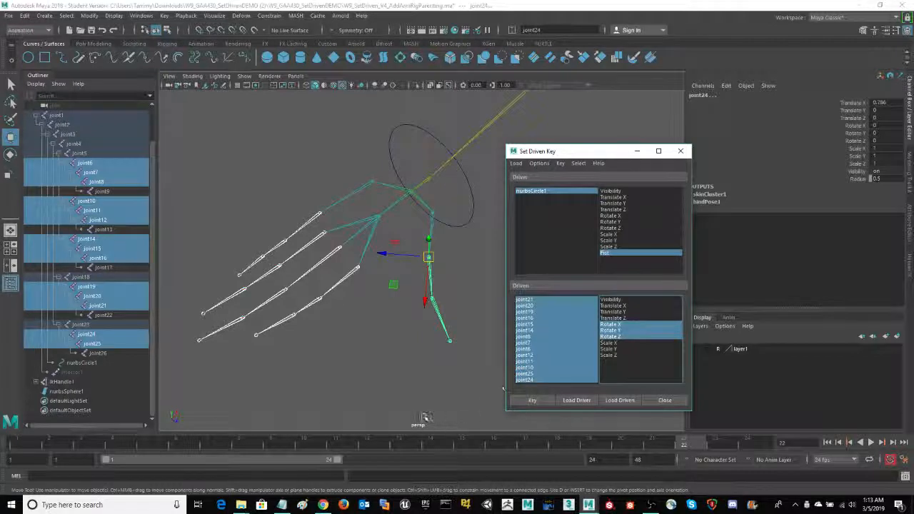
- Key the open-hand pose of the finger joints with the wrist circle's Fist at 0
{"action": "left_click_drag", "start_coordinate": [402, 392], "coordinate": [404, 255], "text": "alt"}
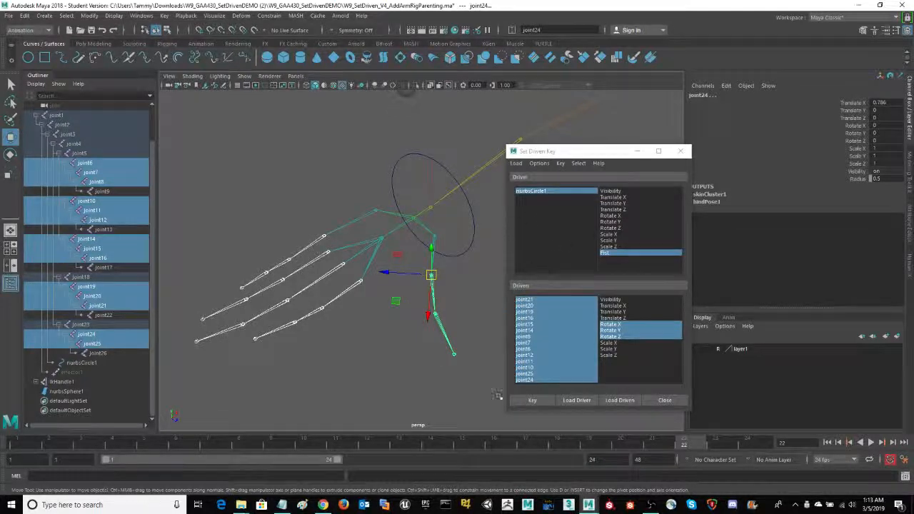
{"action": "left_click", "coordinate": [536, 404]}
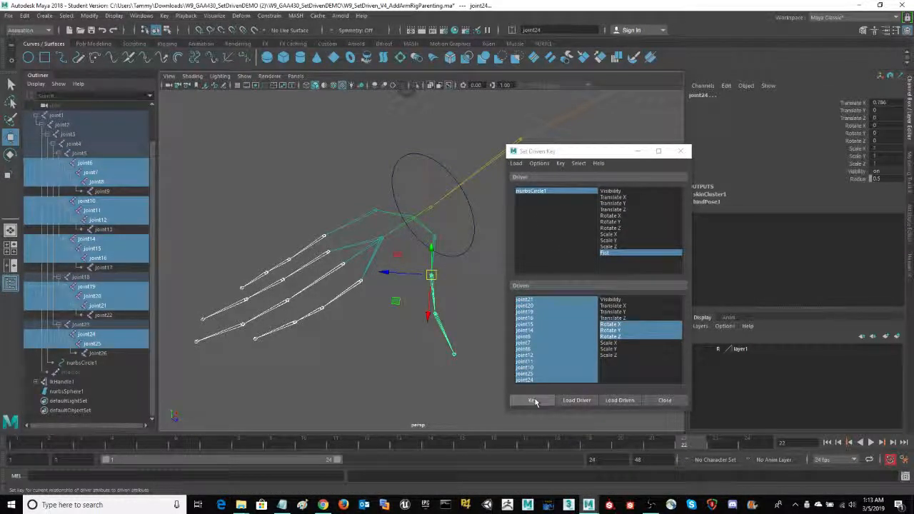
{"action": "left_click", "coordinate": [404, 156]}
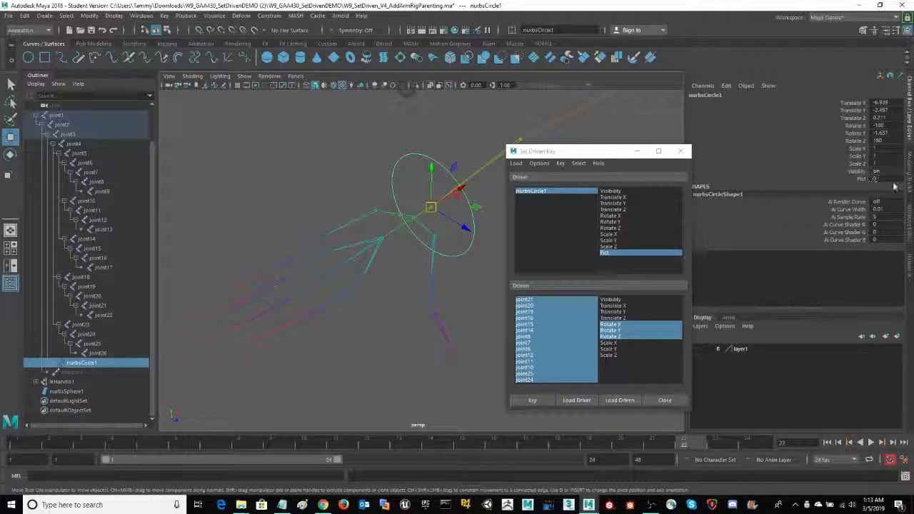
{"action": "left_click", "coordinate": [532, 400]}
{"action": "left_click", "coordinate": [532, 402]}
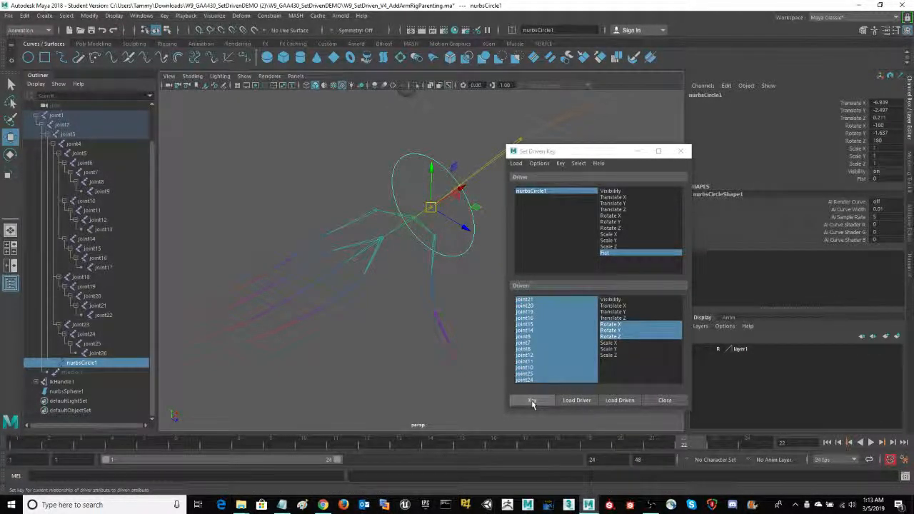
{"action": "left_click", "coordinate": [532, 402]}
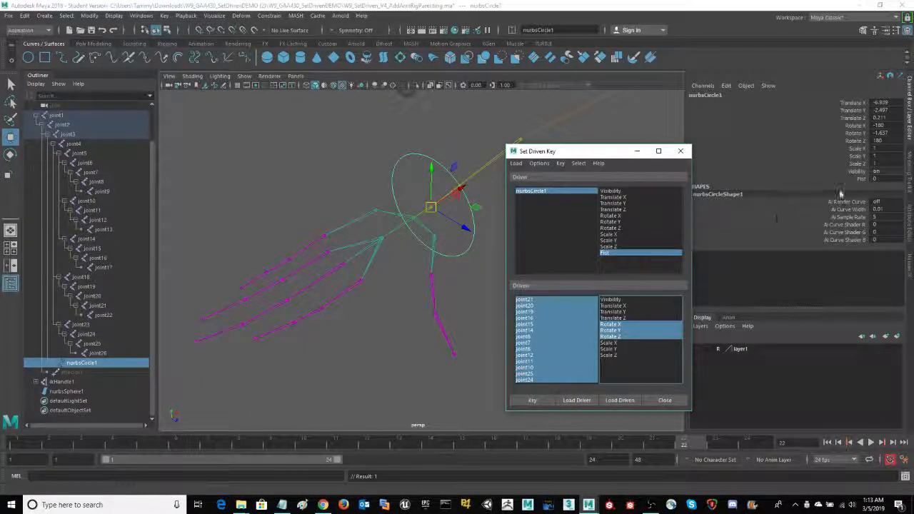
- Set the wrist circle's Fist attribute to 90 and reselect all the driven finger joints
{"action": "left_click", "coordinate": [875, 179]}
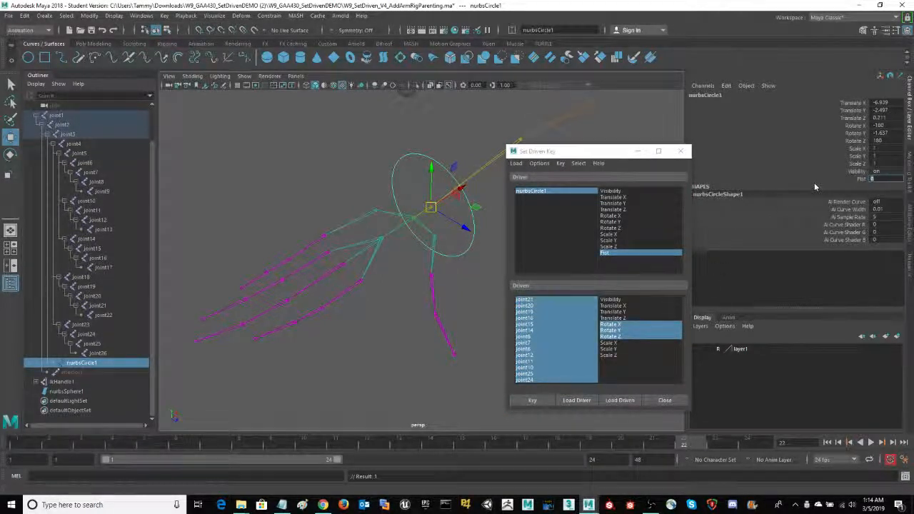
{"action": "type", "text": "90"}
{"action": "double_click", "coordinate": [874, 179]}
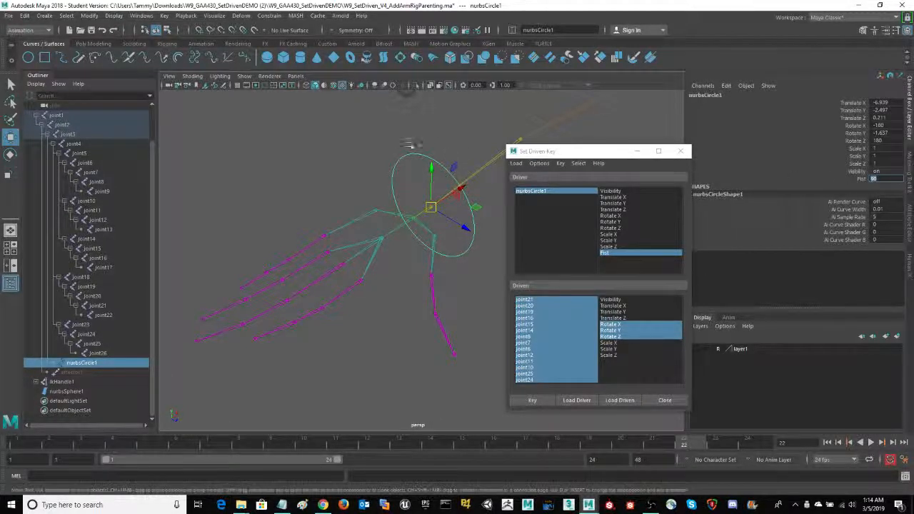
{"action": "left_click", "coordinate": [547, 304]}
{"action": "left_click", "coordinate": [540, 381], "text": "shift"}
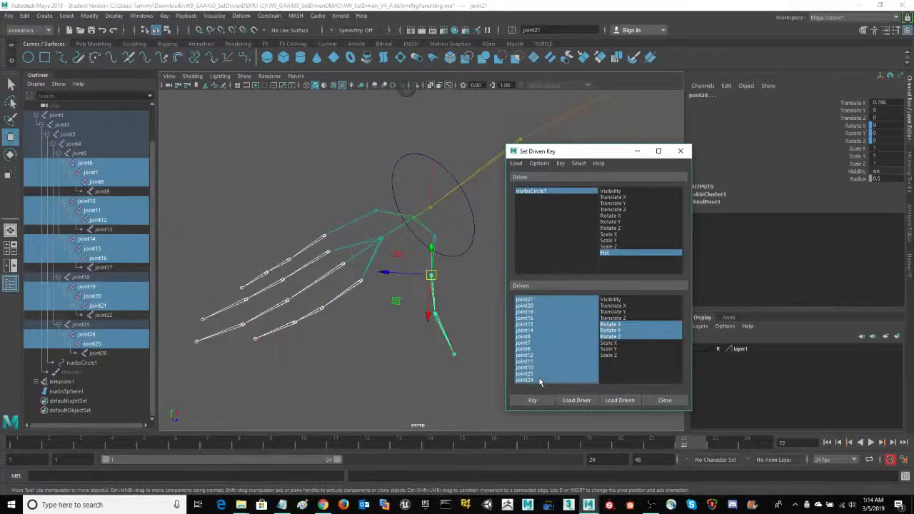
{"action": "left_click", "coordinate": [539, 399]}
- Remove the thumb joints from the selection and curl the four fingers by rotating their joints about -70 degrees in Z
{"action": "left_click", "coordinate": [107, 343], "text": "ctrl"}
{"action": "left_click", "coordinate": [105, 335], "text": "ctrl"}
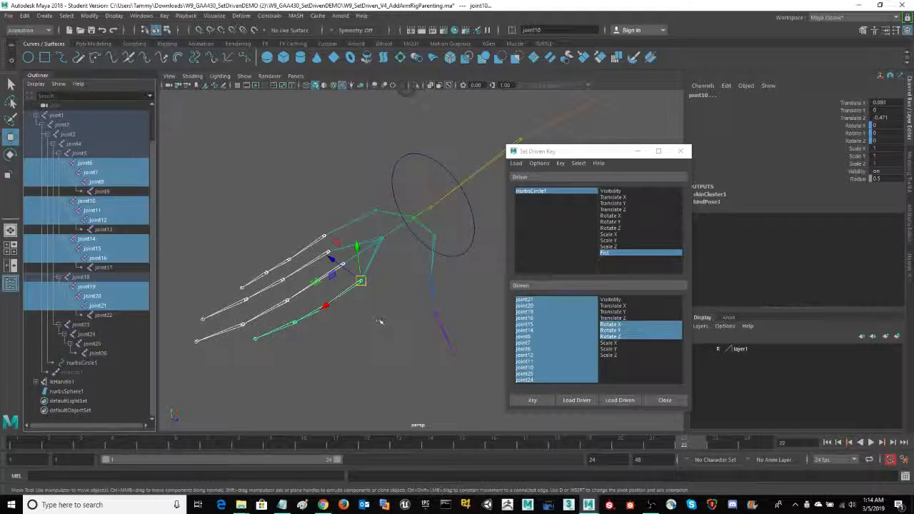
{"action": "key", "text": "e"}
{"action": "key", "text": "r"}
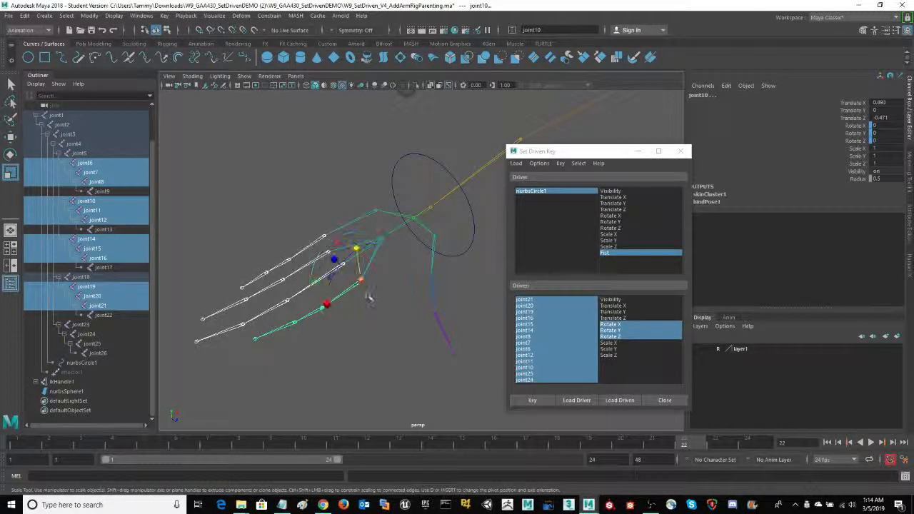
{"action": "key", "text": "e"}
{"action": "left_click_drag", "start_coordinate": [348, 256], "coordinate": [381, 332]}
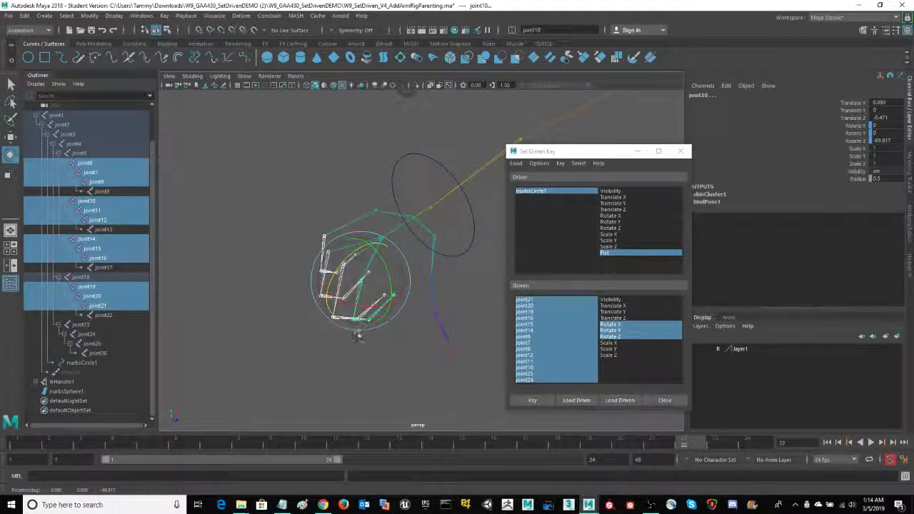
- Fold the thumb inward by rotating joint24 and joint25 about -58 degrees in Y
{"action": "left_click", "coordinate": [442, 327]}
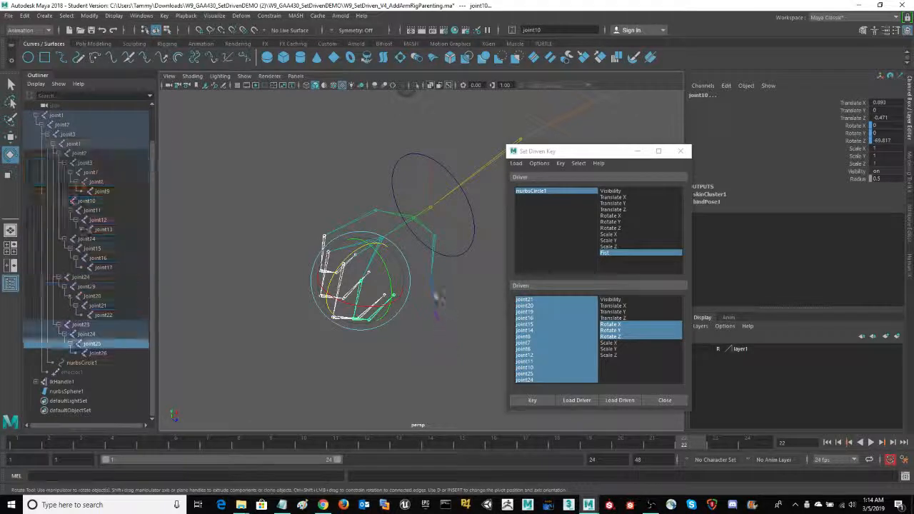
{"action": "left_click", "coordinate": [96, 334]}
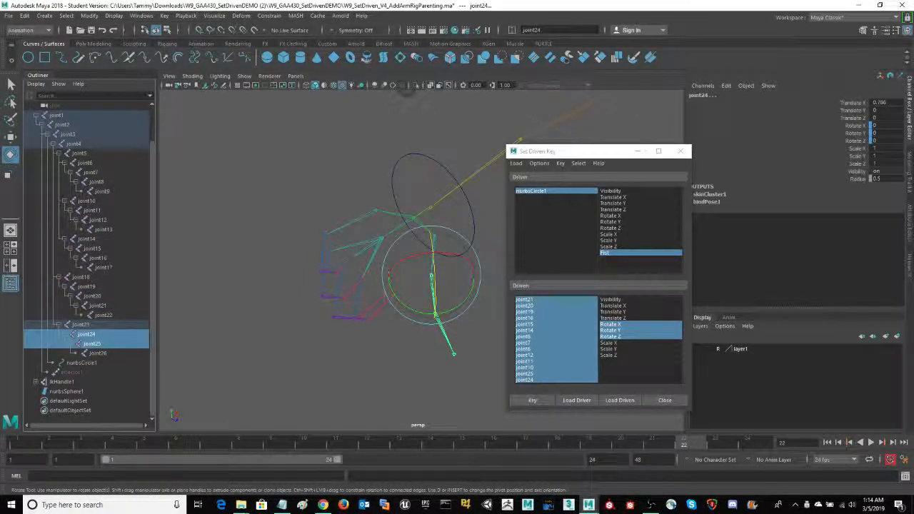
{"action": "left_click_drag", "start_coordinate": [447, 315], "coordinate": [392, 328]}
- Key the closed-fist pose of the finger and thumb joints against the wrist circle's Fist value of 90
{"action": "left_click", "coordinate": [533, 400]}
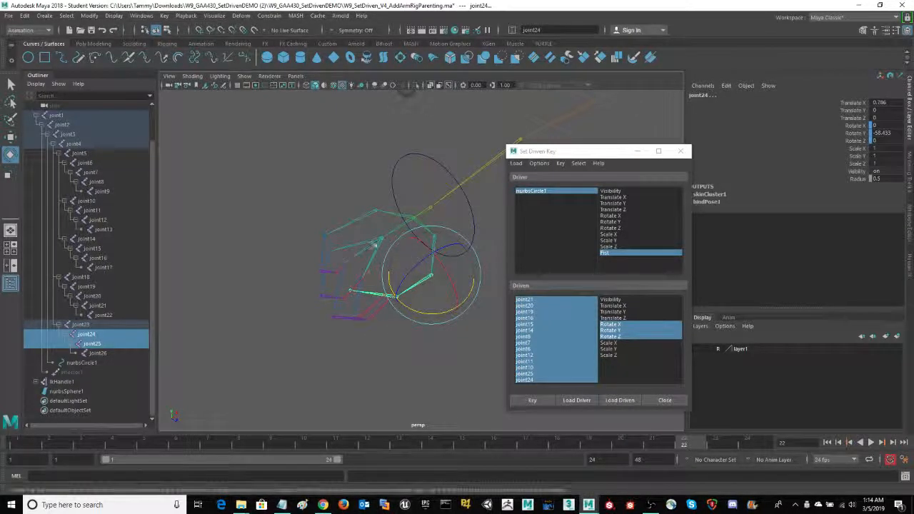
{"action": "left_click", "coordinate": [403, 159]}
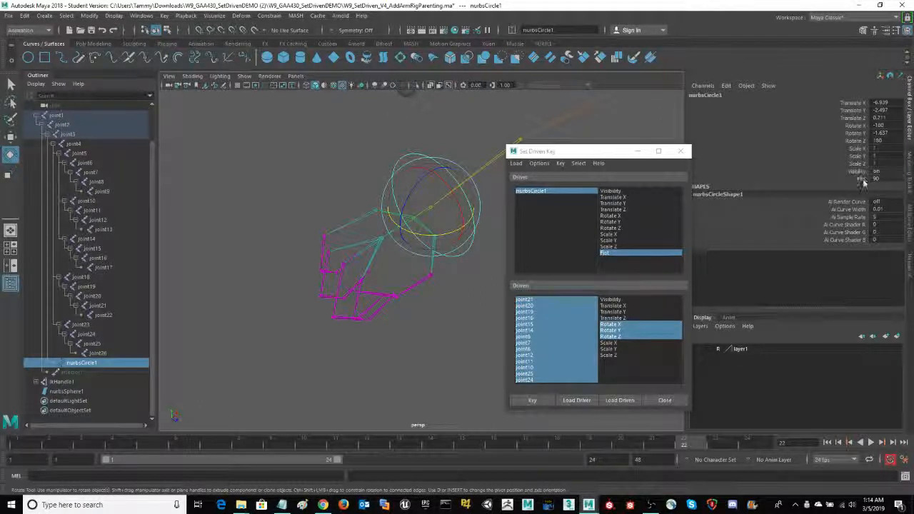
{"action": "left_click", "coordinate": [532, 403]}
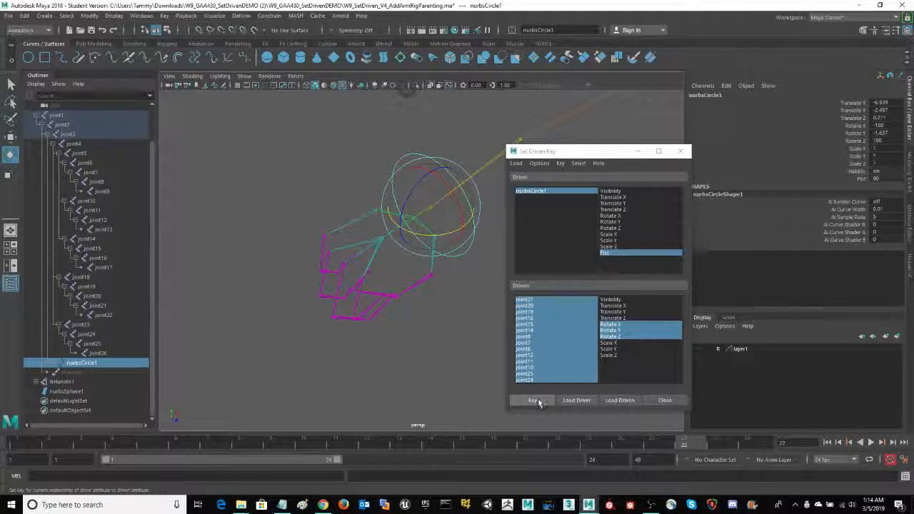
- Record the driven key at Fist 90 and scrub the Fist attribute from closed to open and back to test it
{"action": "left_click", "coordinate": [535, 402]}
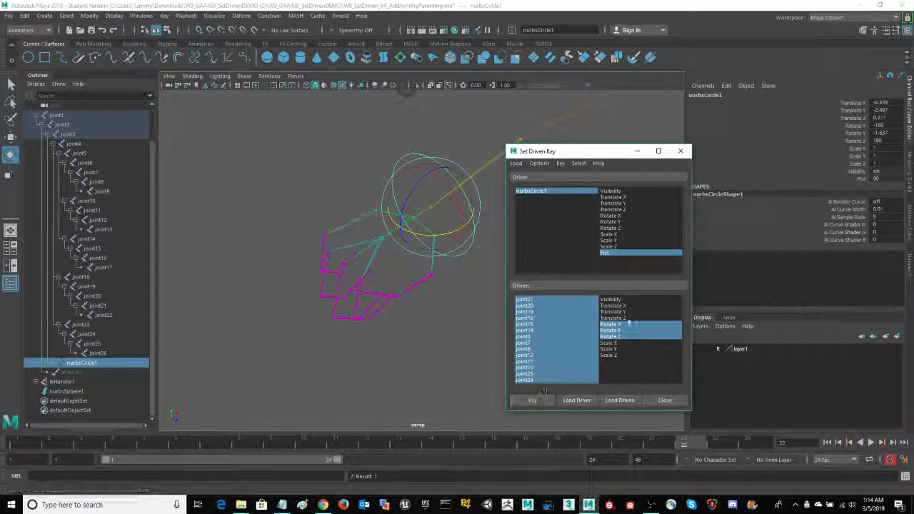
{"action": "left_click", "coordinate": [859, 179]}
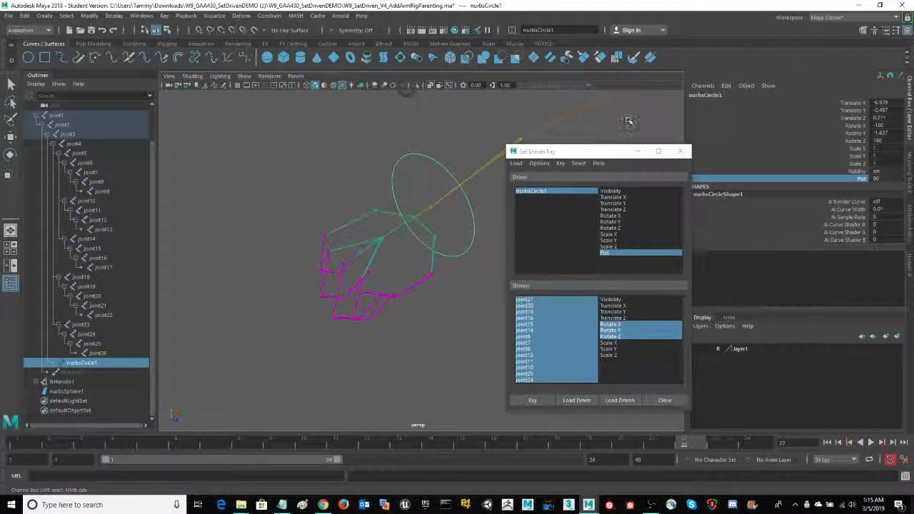
{"action": "middle_click_drag", "start_coordinate": [628, 120], "coordinate": [178, 114]}
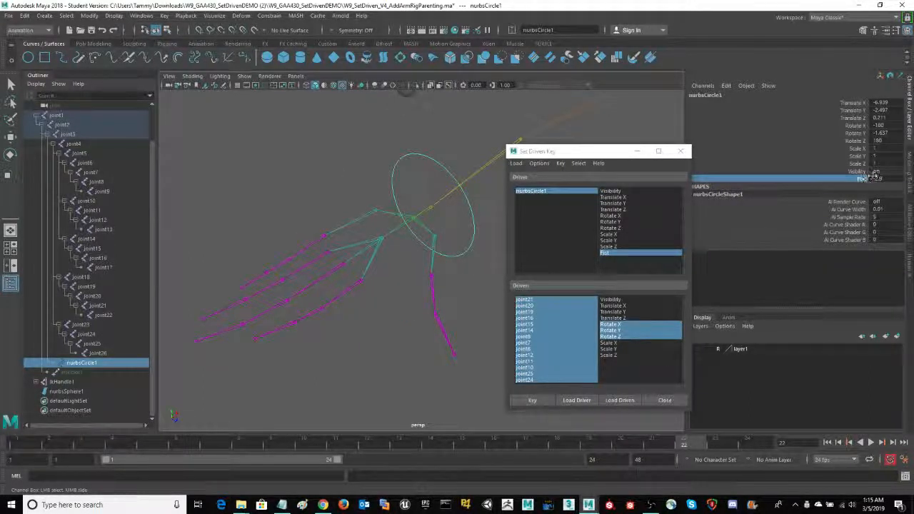
{"action": "middle_click_drag", "start_coordinate": [314, 133], "coordinate": [825, 136]}
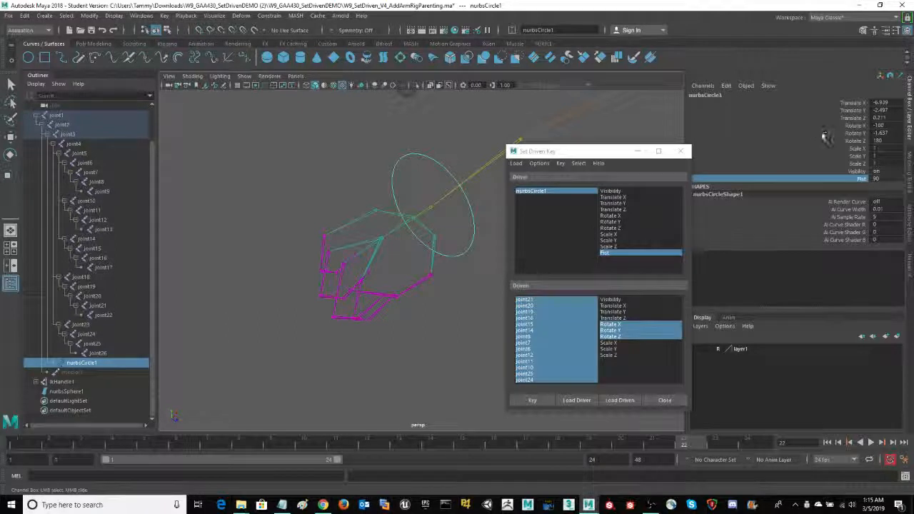
- Set the wrist circle's Fist attribute to -10 and select all the driven joints from joint21 through joint24
{"action": "left_click", "coordinate": [884, 179]}
{"action": "type", "text": "0"}
{"action": "key", "text": "Return"}
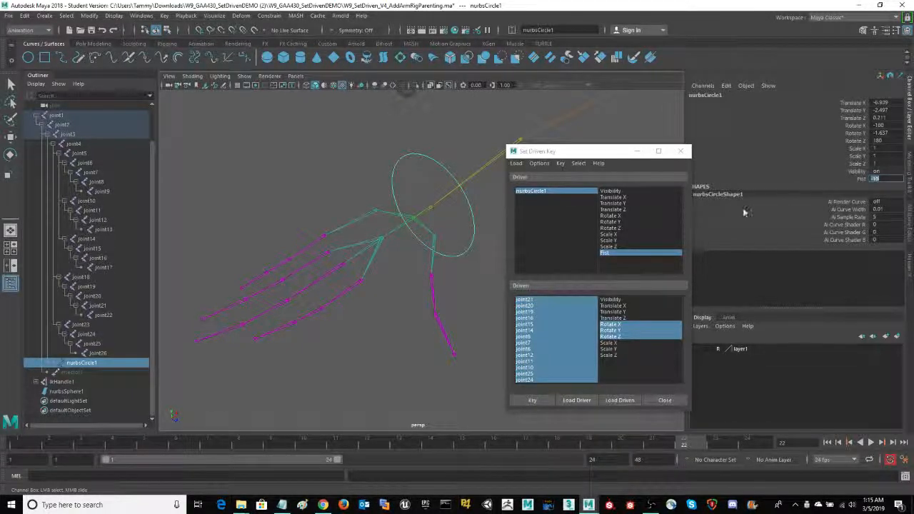
{"action": "left_click", "coordinate": [537, 300]}
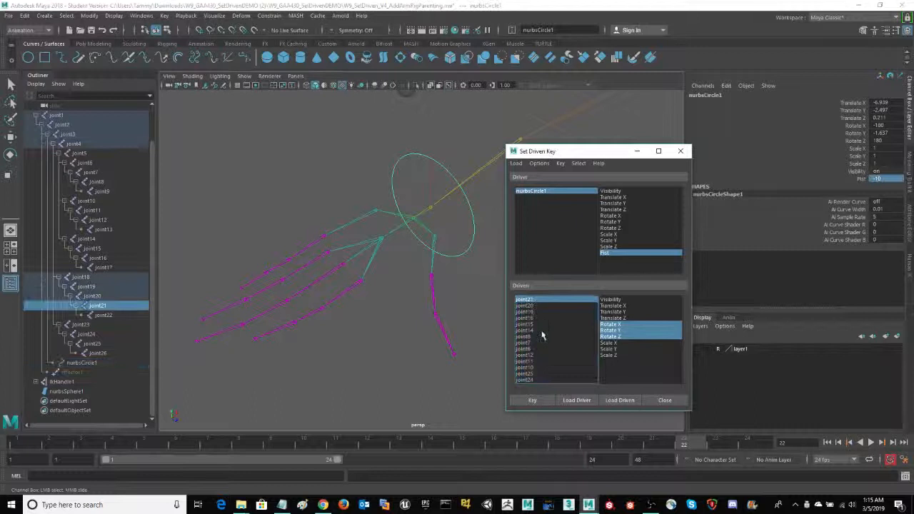
{"action": "left_click", "coordinate": [528, 379], "text": "shift"}
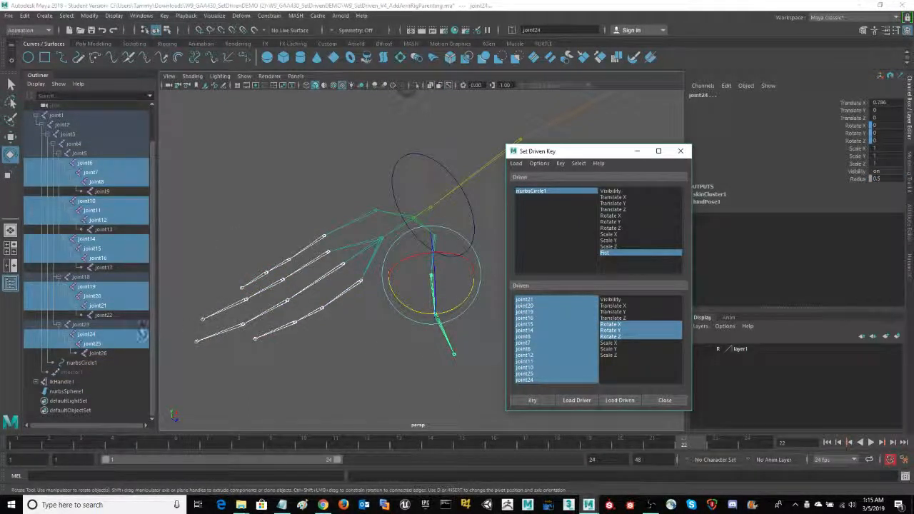
- Remove thumb joints joint24 and joint25 from the selection and bend the four fingers' joints slightly backward past the open pose
{"action": "left_click", "coordinate": [108, 344], "text": "ctrl"}
{"action": "left_click", "coordinate": [107, 334], "text": "ctrl"}
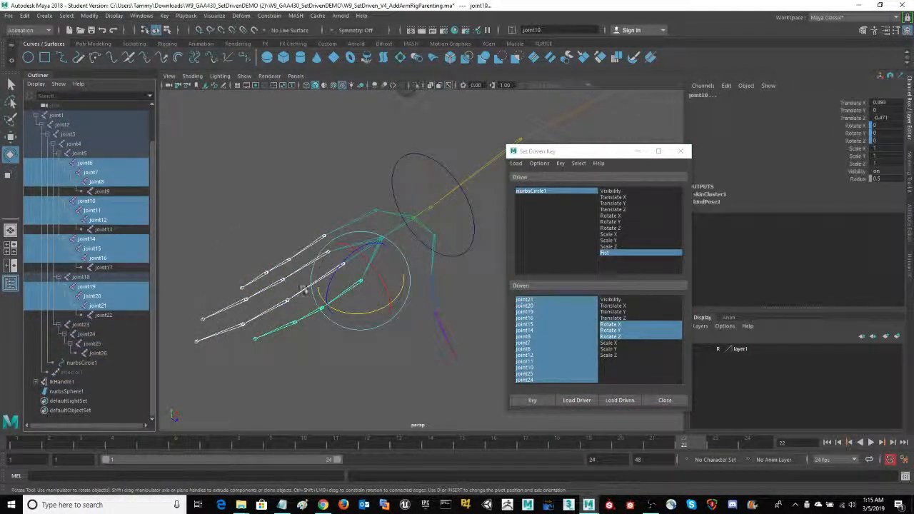
{"action": "left_click_drag", "start_coordinate": [328, 285], "coordinate": [351, 321]}
- Select thumb joints joint25 and joint24 and rotate them outward about 11.5 degrees in Y
{"action": "left_click", "coordinate": [91, 344]}
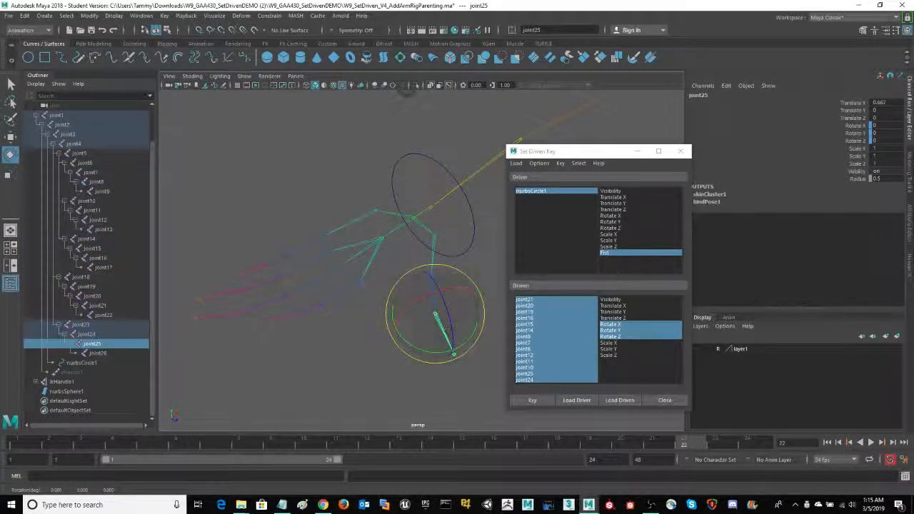
{"action": "left_click", "coordinate": [88, 334]}
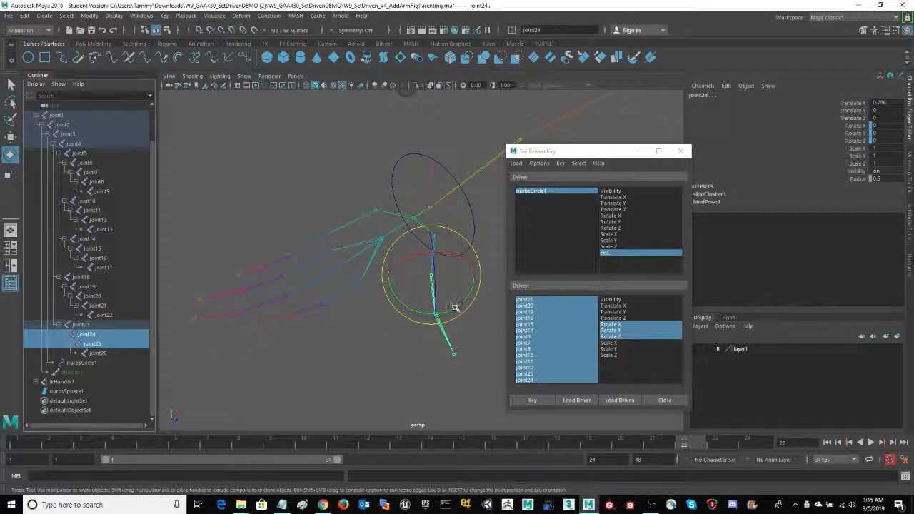
{"action": "left_click_drag", "start_coordinate": [455, 307], "coordinate": [451, 314]}
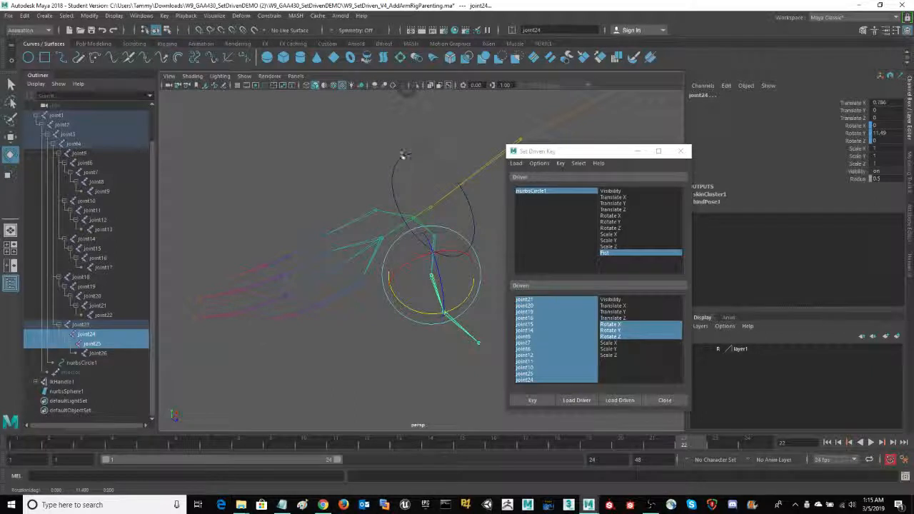
- Undo the accidental rotation, select the wrist circle, and key the bent-back finger and thumb pose against Fist -10
{"action": "left_click", "coordinate": [403, 156]}
{"action": "key", "text": "ctrl+z"}
{"action": "left_click_drag", "start_coordinate": [406, 162], "coordinate": [429, 220]}
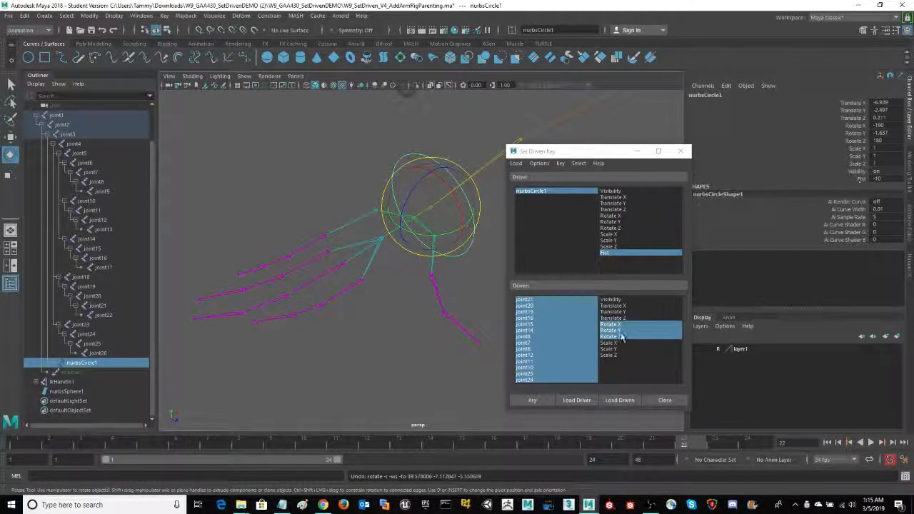
{"action": "left_click", "coordinate": [537, 402]}
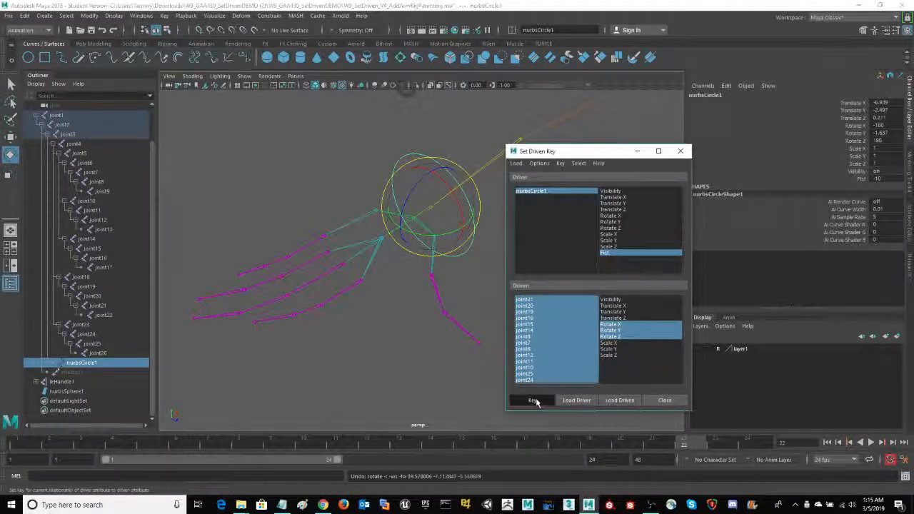
{"action": "left_click", "coordinate": [537, 403]}
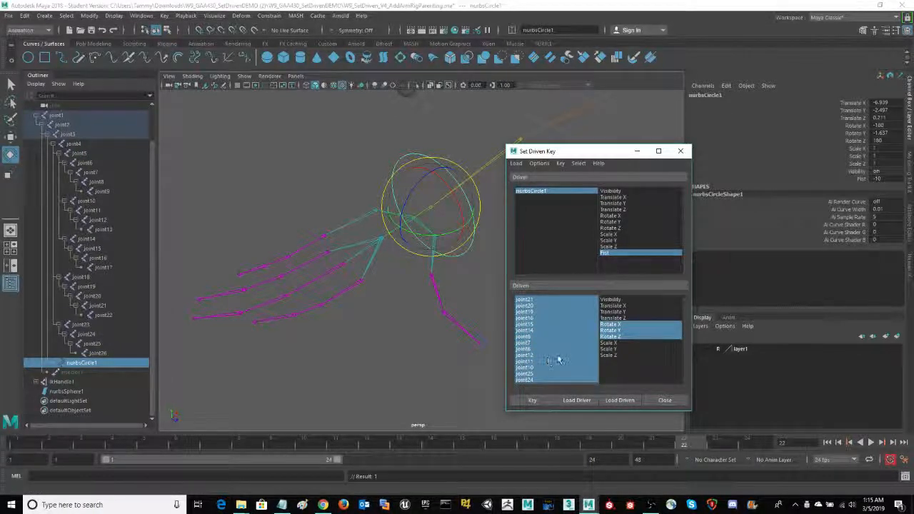
- Test the hand's motion by scrubbing the wrist circle's Fist attribute, and reset Fist to 0
{"action": "left_click", "coordinate": [860, 180]}
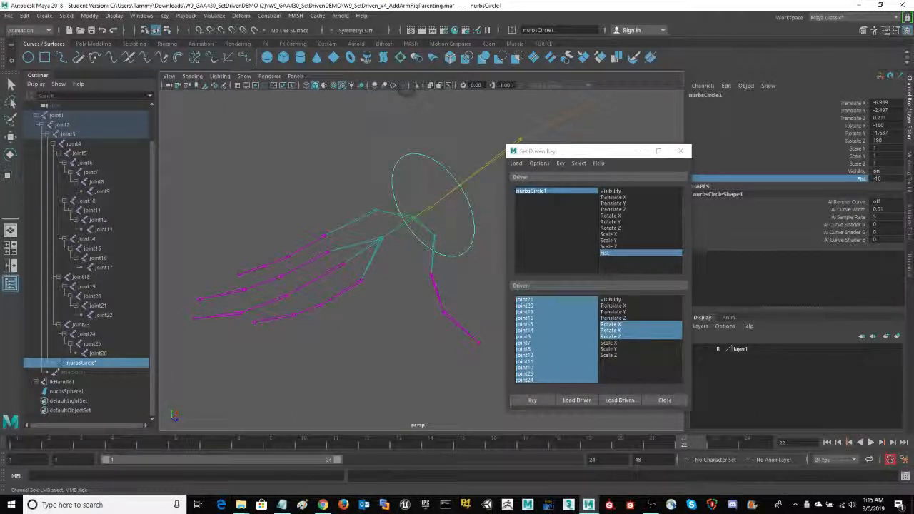
{"action": "mouse_move", "coordinate": [286, 257]}
{"action": "middle_mouse_down"}
{"action": "mouse_move", "coordinate": [421, 257]}
{"action": "mouse_move", "coordinate": [285, 257]}
{"action": "middle_mouse_up"}
{"action": "double_click", "coordinate": [884, 179]}
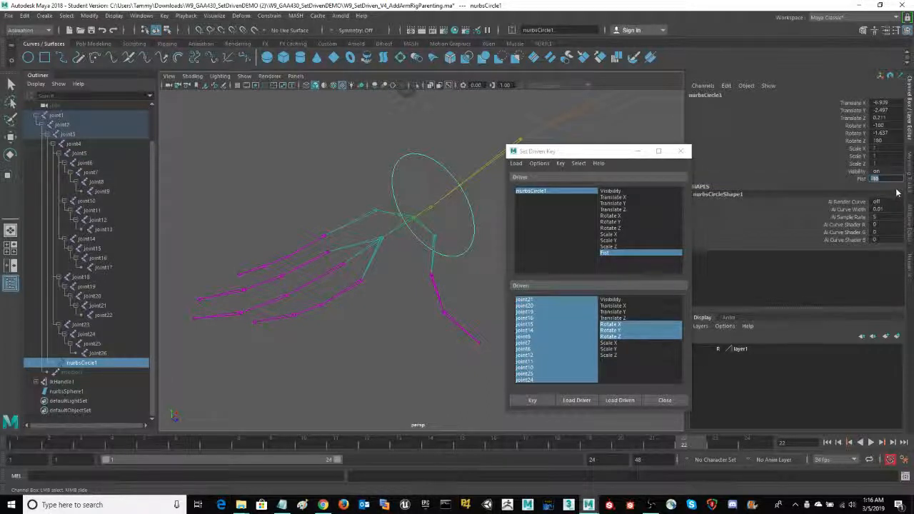
{"action": "type", "text": "0"}
{"action": "key", "text": "Return"}
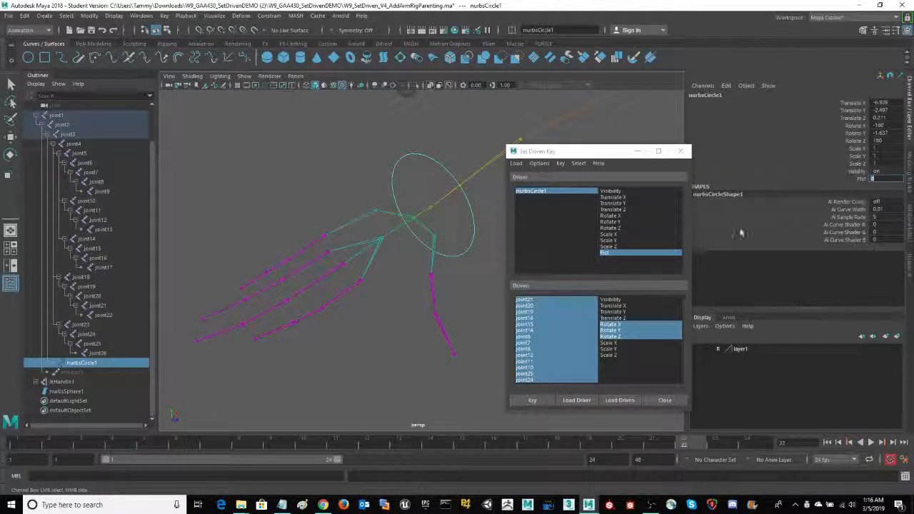
- Close the Set Driven Key window to clear the view of the rigged hand
{"action": "left_click_drag", "start_coordinate": [375, 343], "coordinate": [380, 306], "text": "alt"}
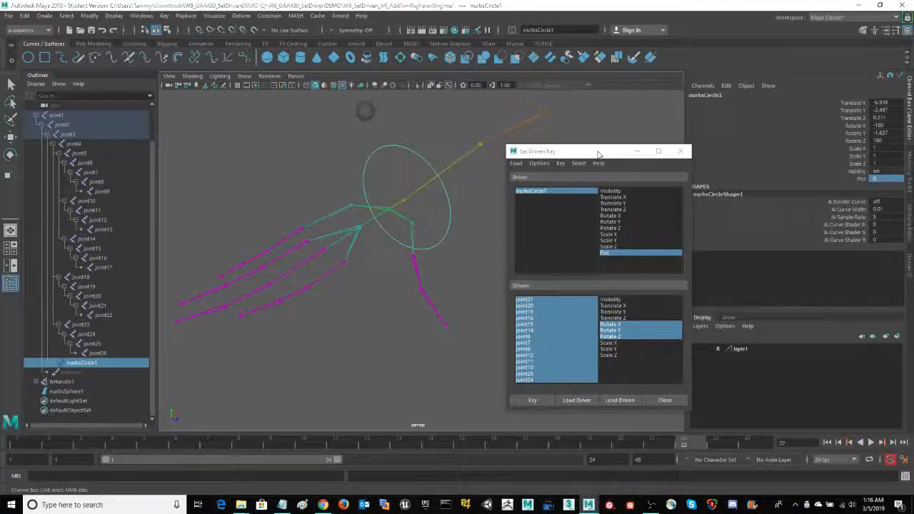
{"action": "left_click_drag", "start_coordinate": [604, 151], "coordinate": [581, 165]}
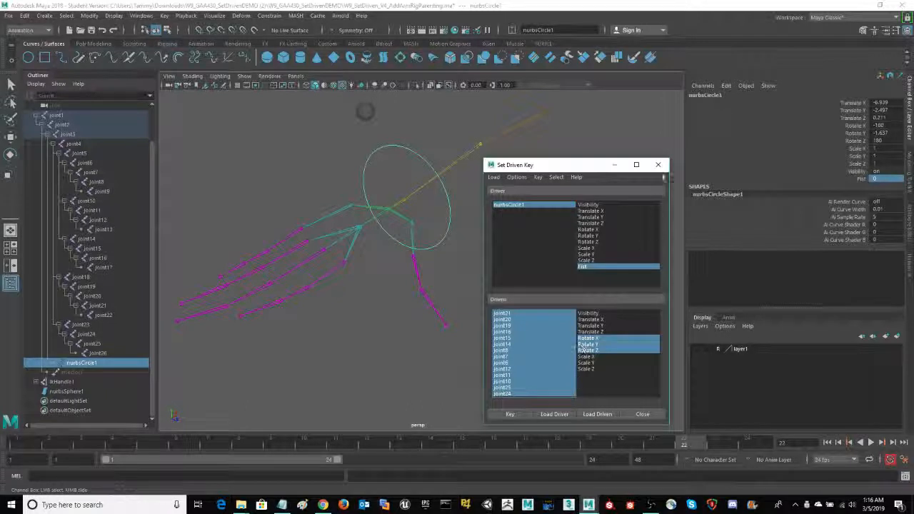
{"action": "left_click", "coordinate": [659, 165]}
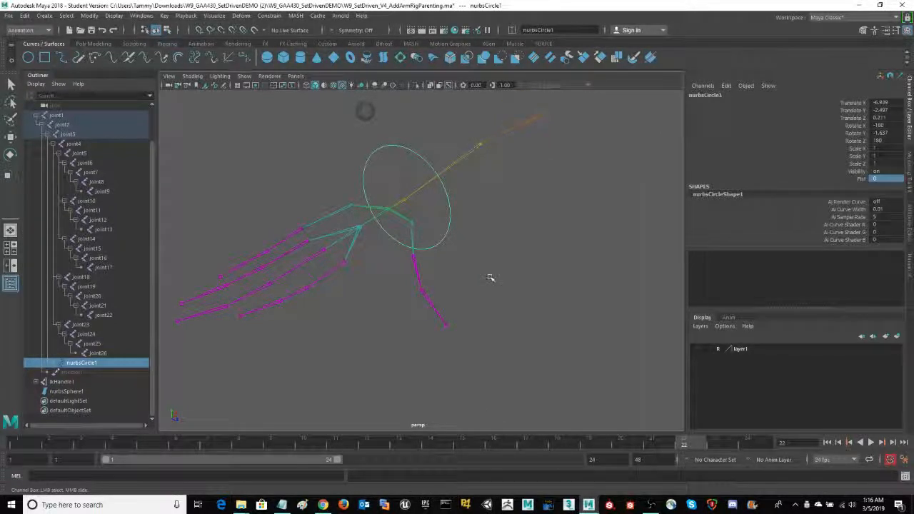
{"action": "left_click_drag", "start_coordinate": [485, 278], "coordinate": [526, 284], "text": "alt"}
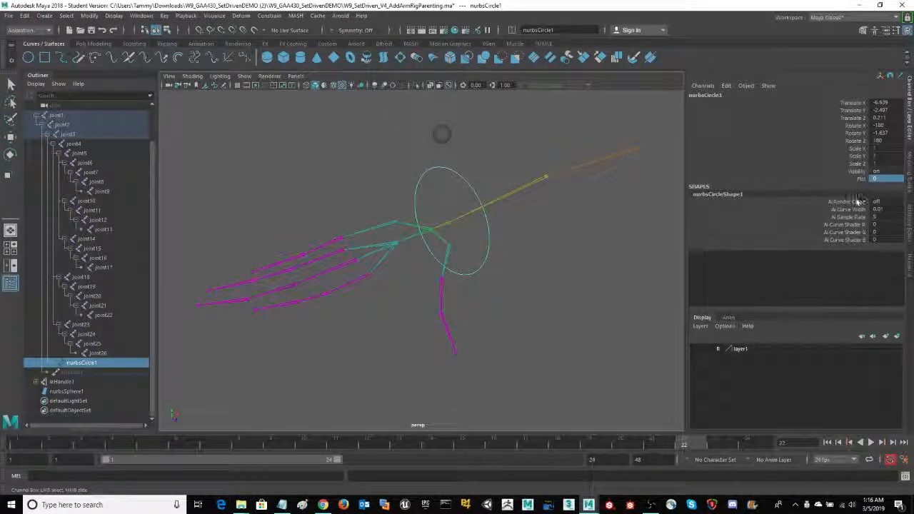
{"action": "left_click_drag", "start_coordinate": [519, 273], "coordinate": [535, 284], "text": "alt"}
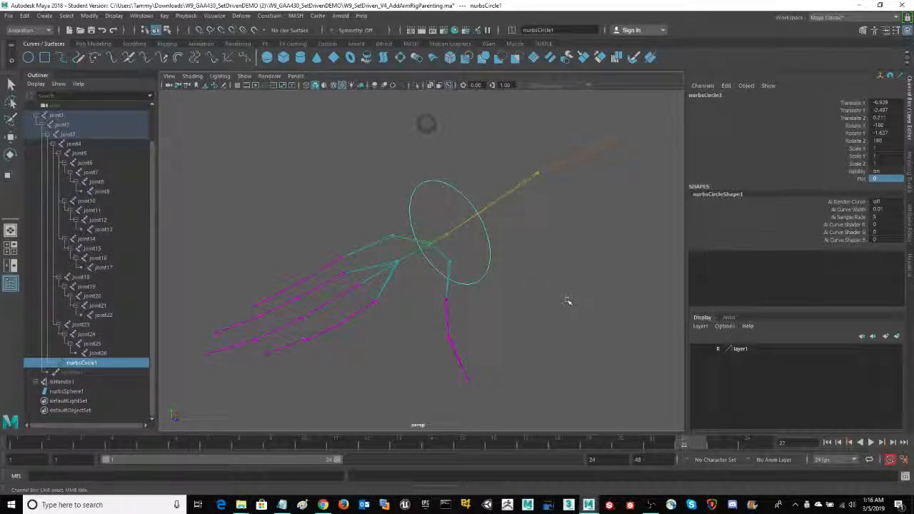
{"action": "left_click_drag", "start_coordinate": [568, 299], "coordinate": [583, 288], "text": "alt"}
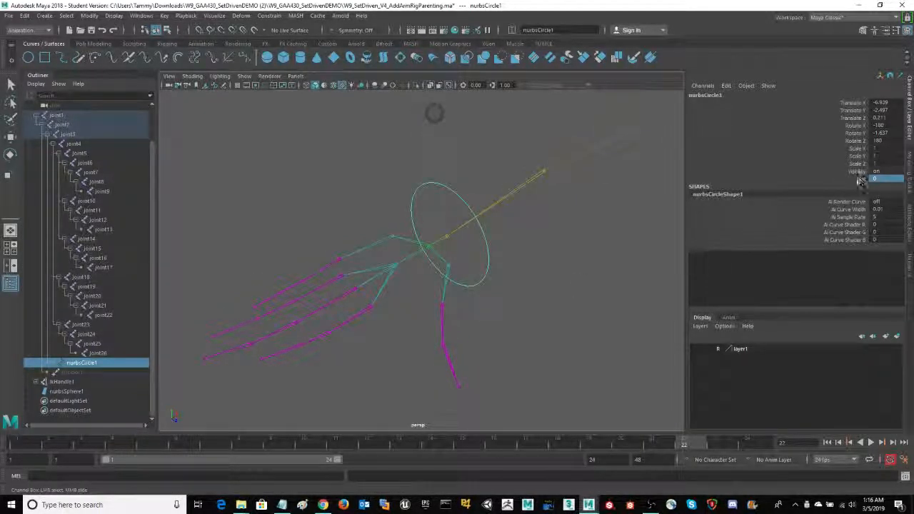
{"action": "mouse_move", "coordinate": [563, 288]}
{"action": "left_mouse_down", "text": "alt"}
{"action": "mouse_move", "coordinate": [547, 277]}
{"action": "mouse_move", "coordinate": [561, 282]}
{"action": "left_mouse_up", "text": "alt"}
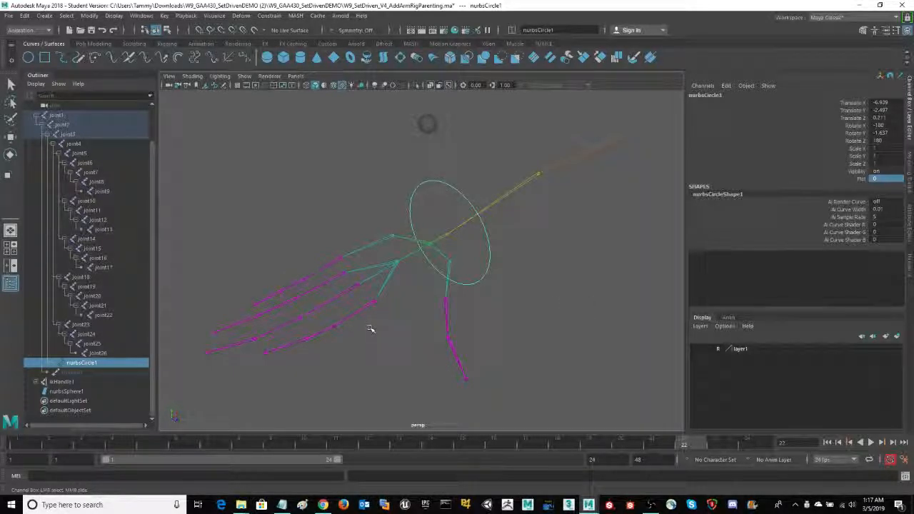
{"action": "left_click_drag", "start_coordinate": [567, 331], "coordinate": [582, 297], "text": "alt"}
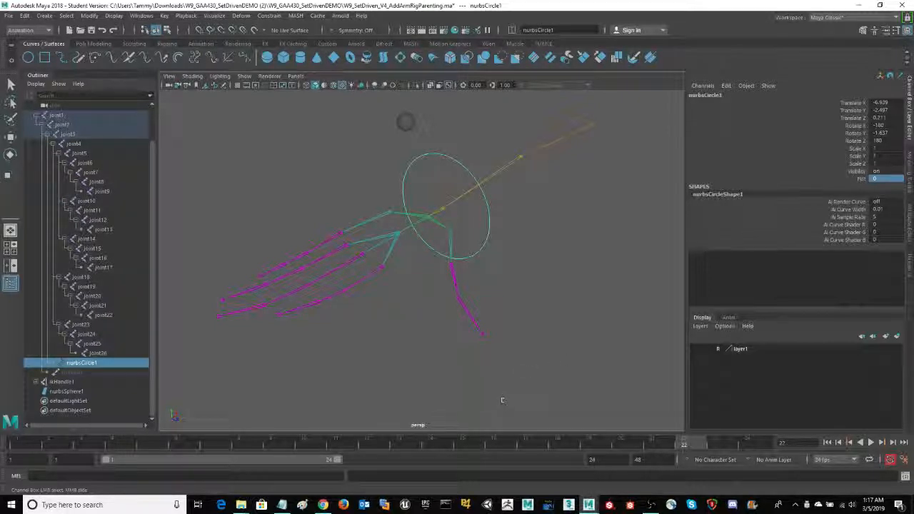
{"action": "left_click_drag", "start_coordinate": [563, 371], "coordinate": [584, 370], "text": "alt"}
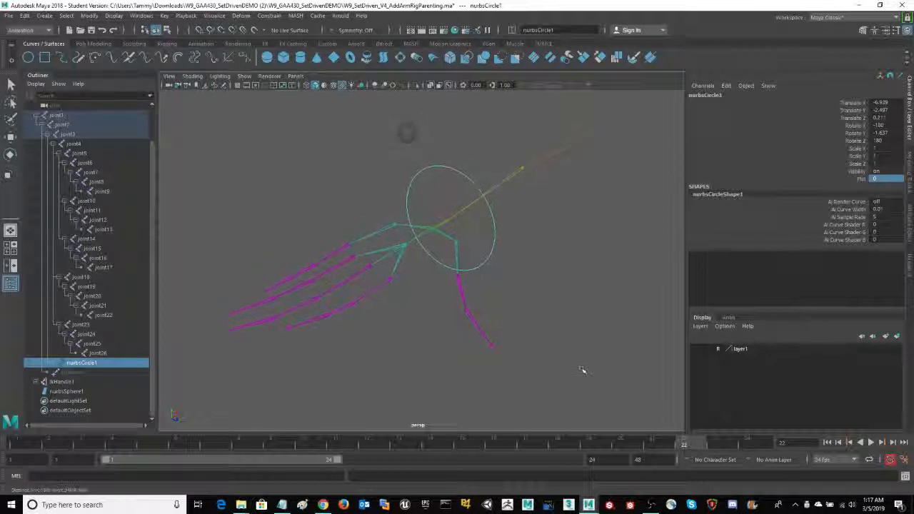